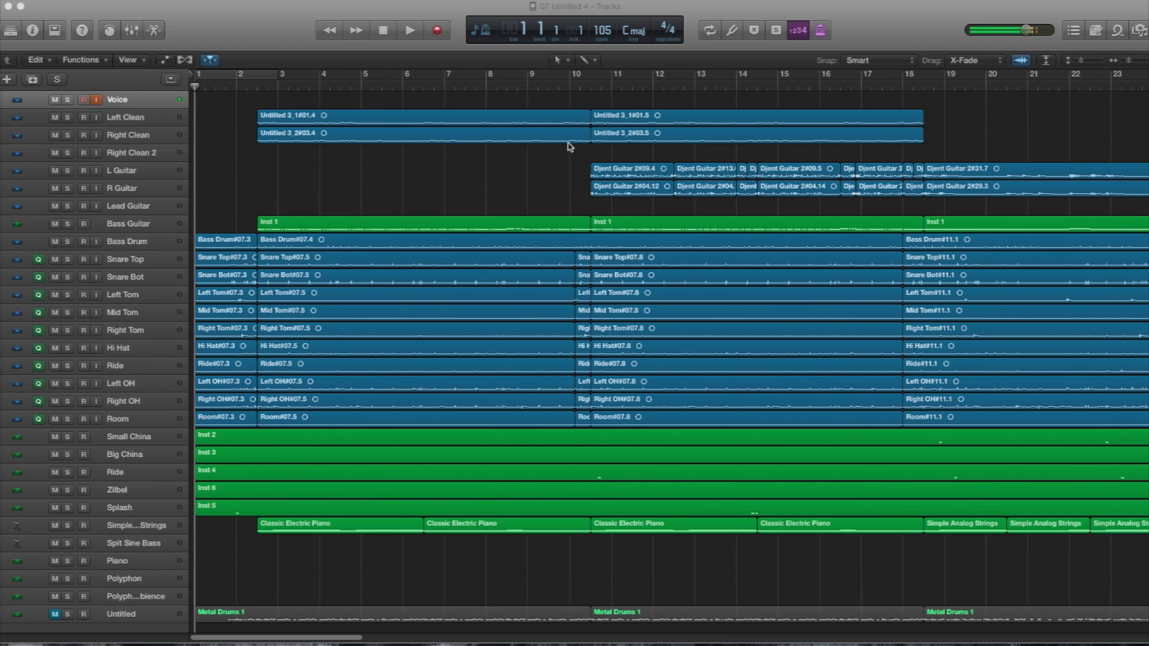
Zoom out to show the song and select the Snare Top, Big China, Splash and drum group tracks
{"action": "left_click", "coordinate": [1129, 61]}
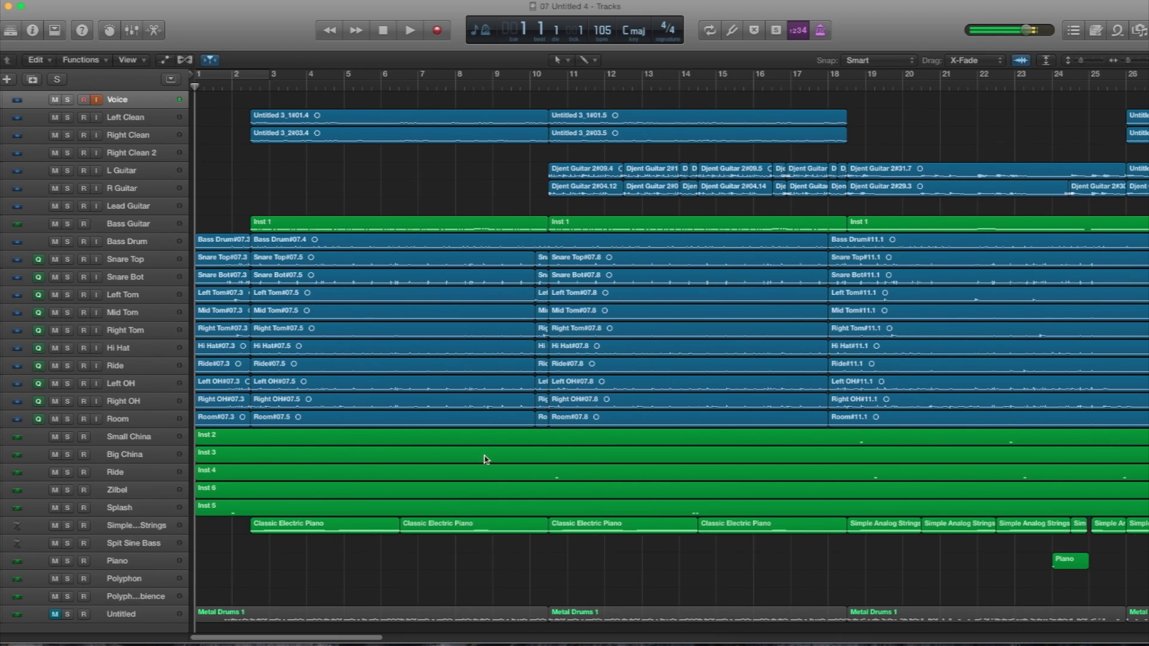
{"action": "scroll", "coordinate": [452, 477], "scroll_direction": "down", "scroll_amount": 1}
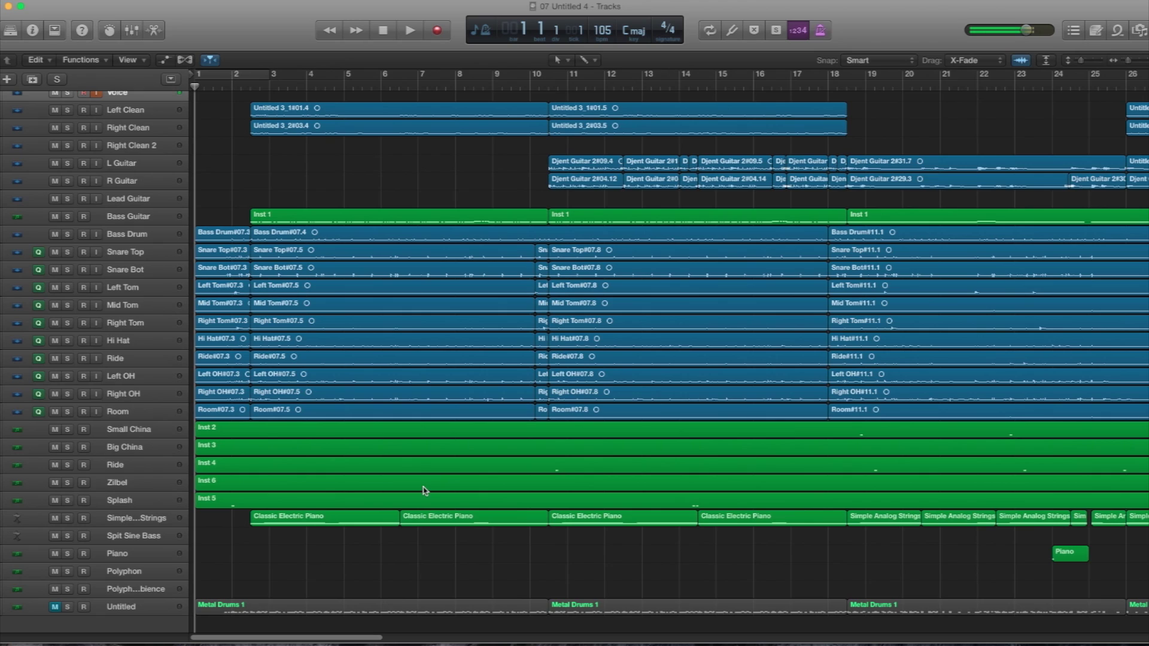
{"action": "left_click", "coordinate": [778, 255]}
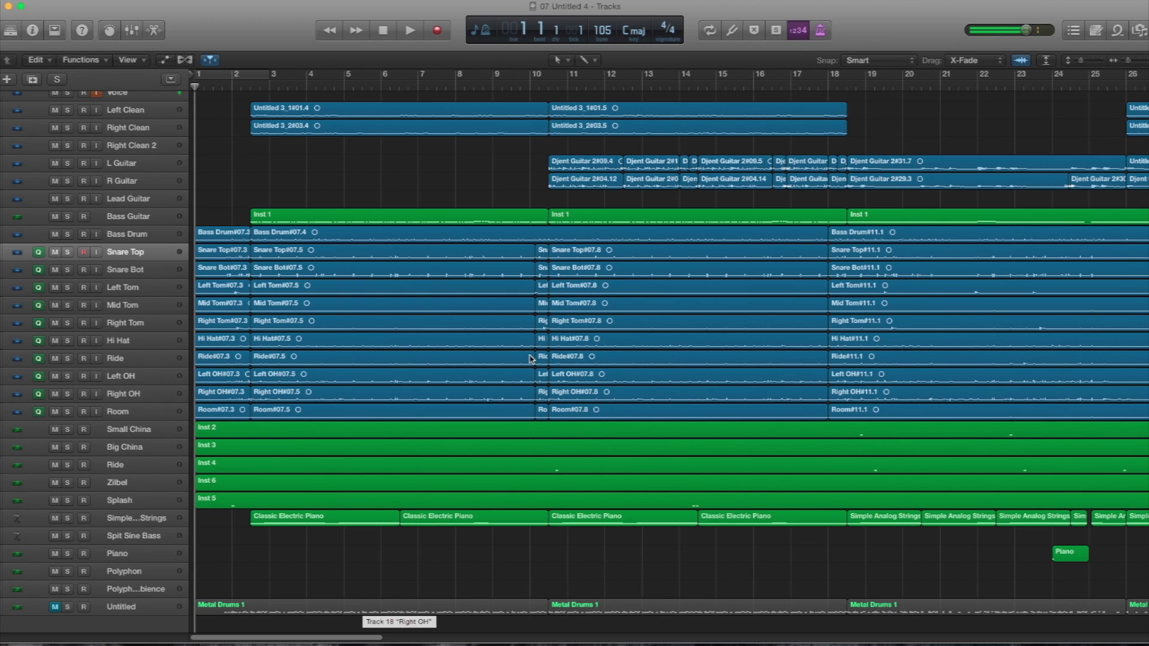
{"action": "left_click", "coordinate": [126, 432]}
{"action": "left_click", "coordinate": [130, 448]}
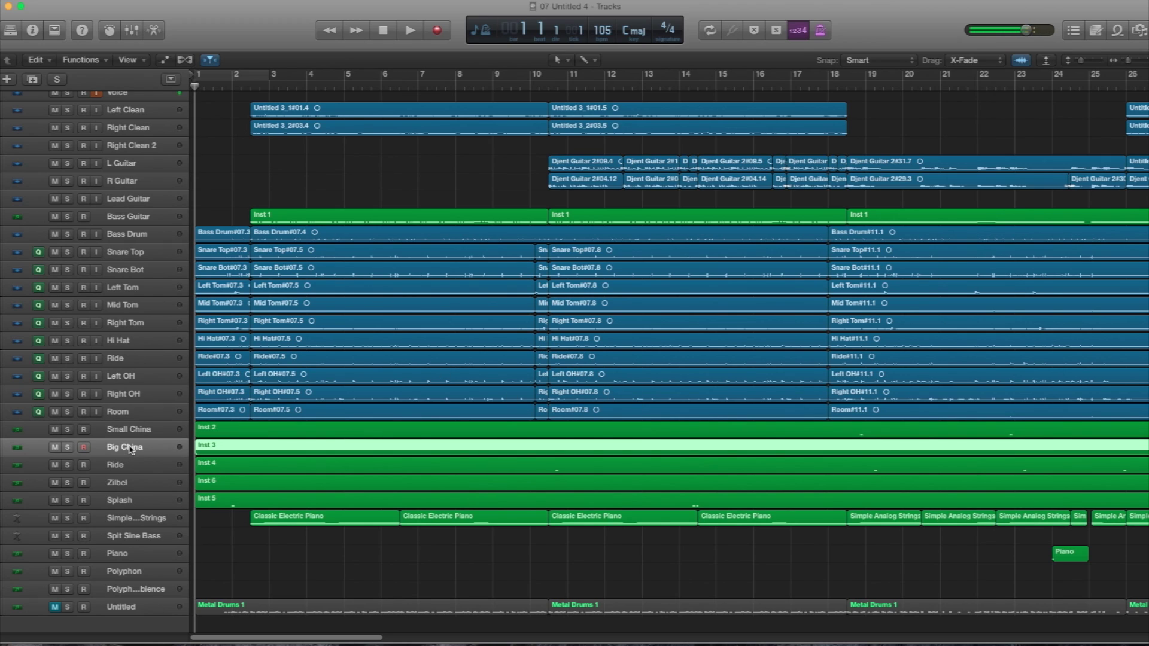
{"action": "key", "text": "Down"}
{"action": "key", "text": "Down"}
{"action": "key", "text": "Down"}
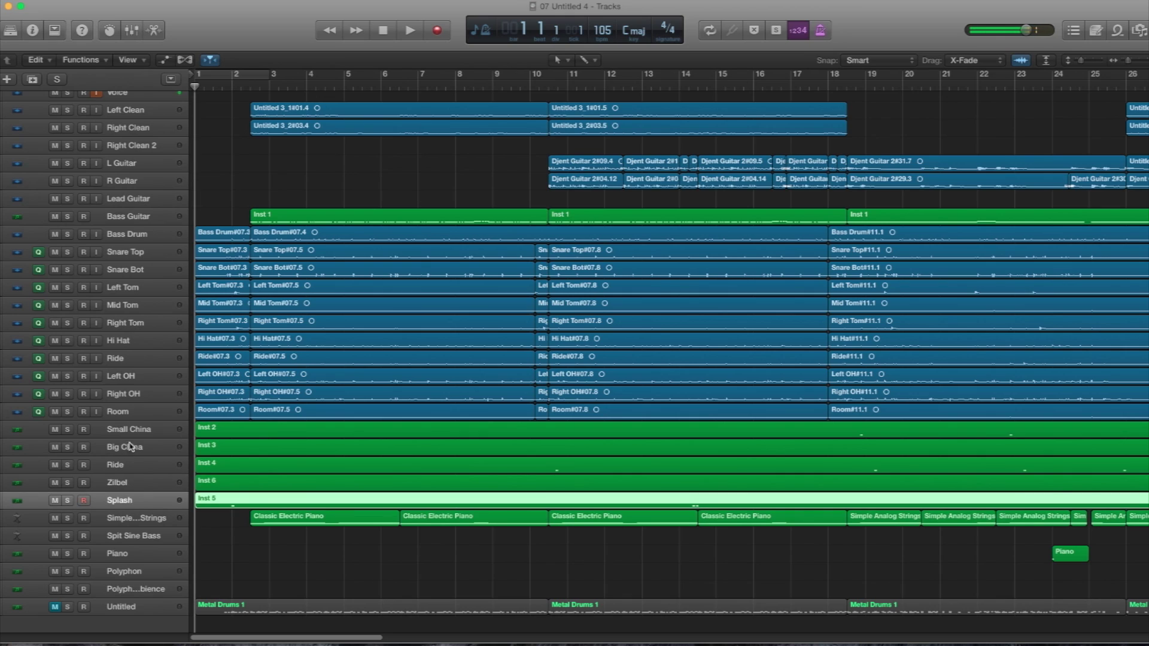
{"action": "scroll", "coordinate": [149, 219], "scroll_direction": "down", "scroll_amount": 1}
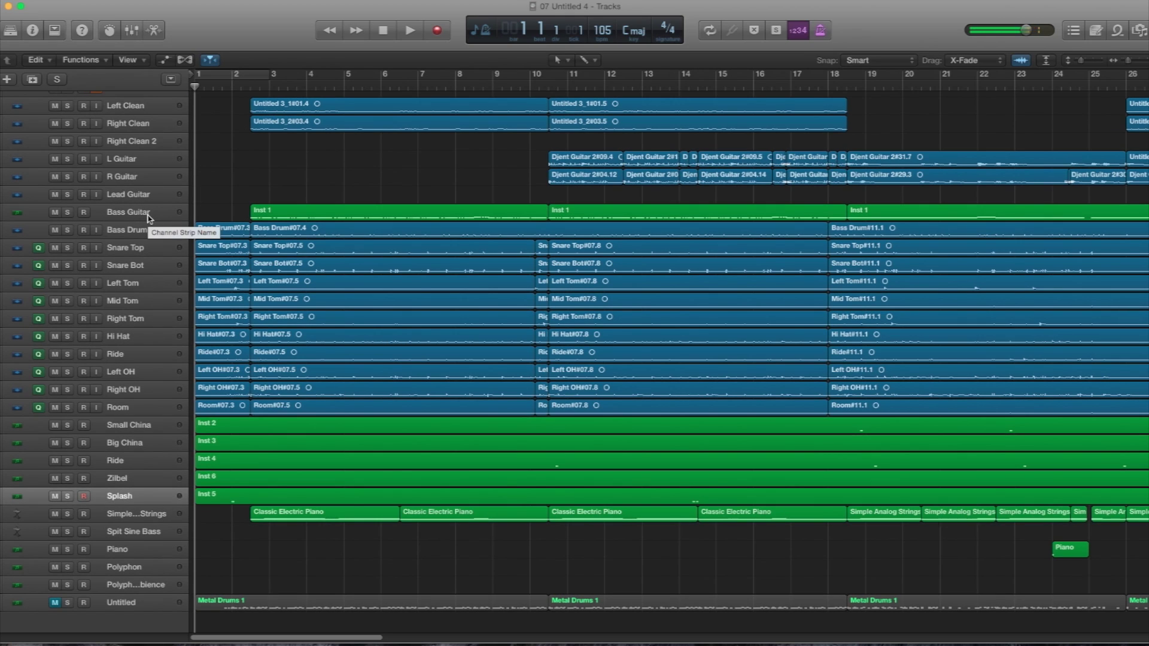
{"action": "left_click", "coordinate": [136, 249]}
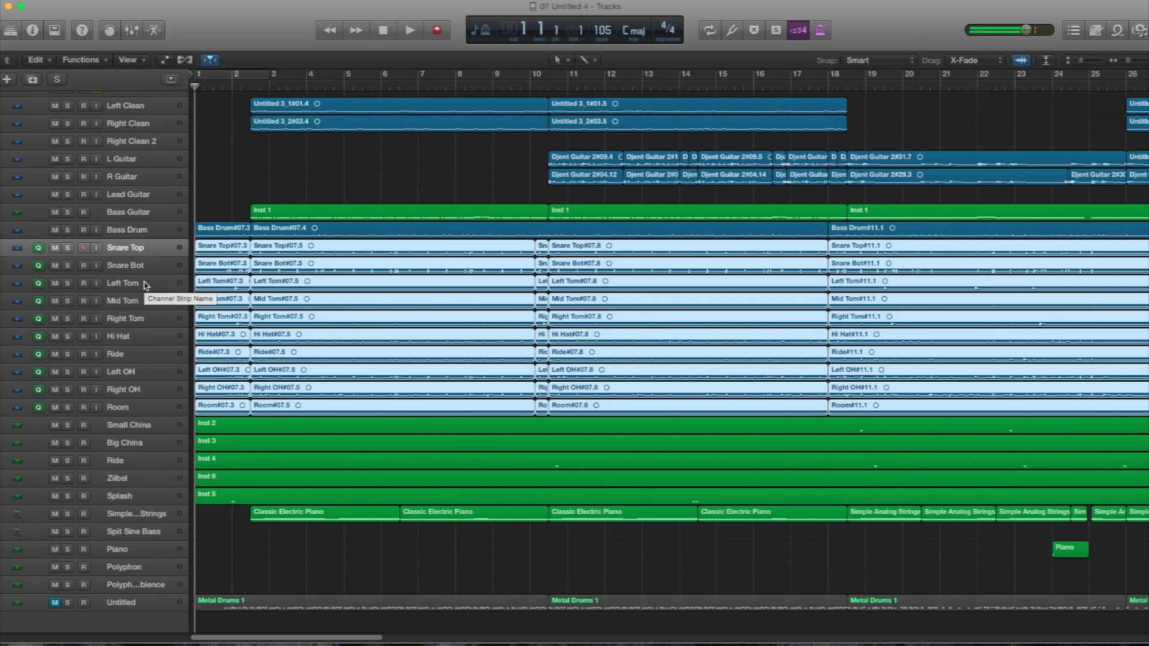
Step through the Small China, Big China, Ride, Zilbel and Splash trigger tracks and their Inst regions
{"action": "left_click", "coordinate": [128, 425]}
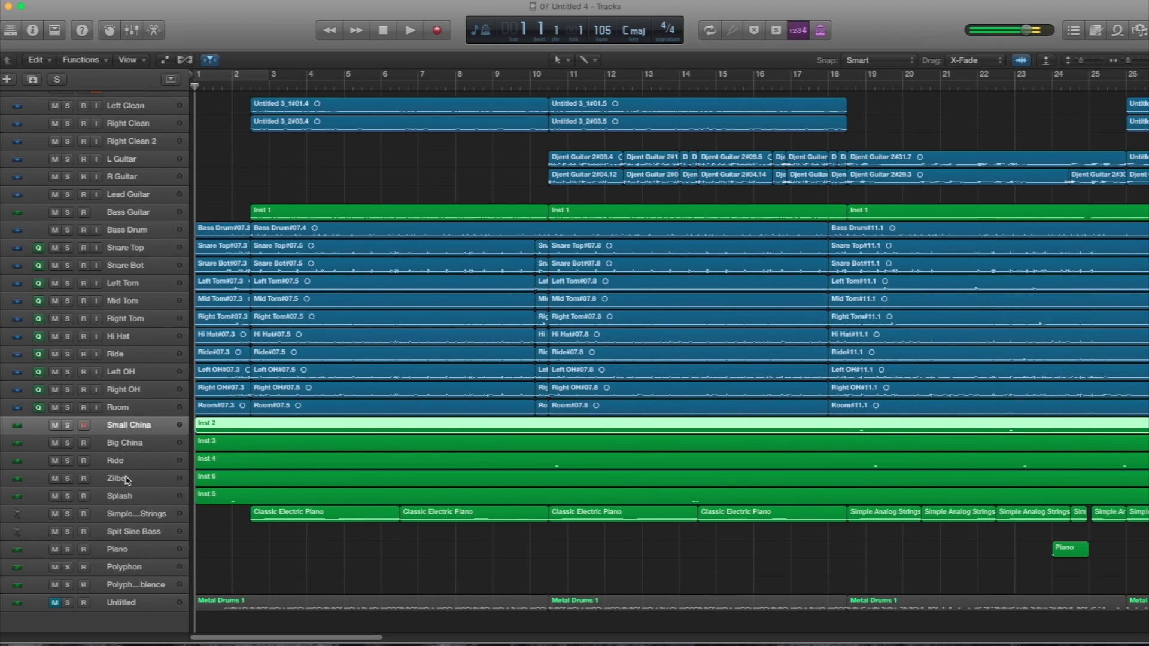
{"action": "left_click", "coordinate": [137, 501], "text": "shift"}
{"action": "left_click", "coordinate": [126, 413]}
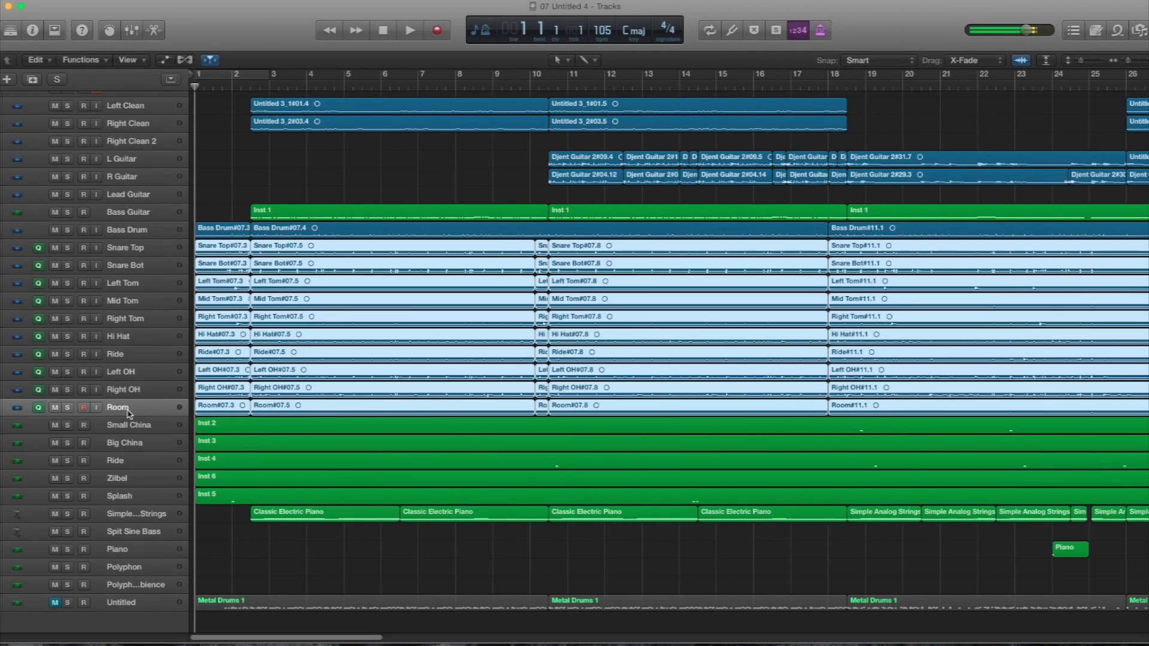
{"action": "left_click", "coordinate": [137, 444]}
{"action": "left_click", "coordinate": [145, 465]}
{"action": "left_click", "coordinate": [131, 426]}
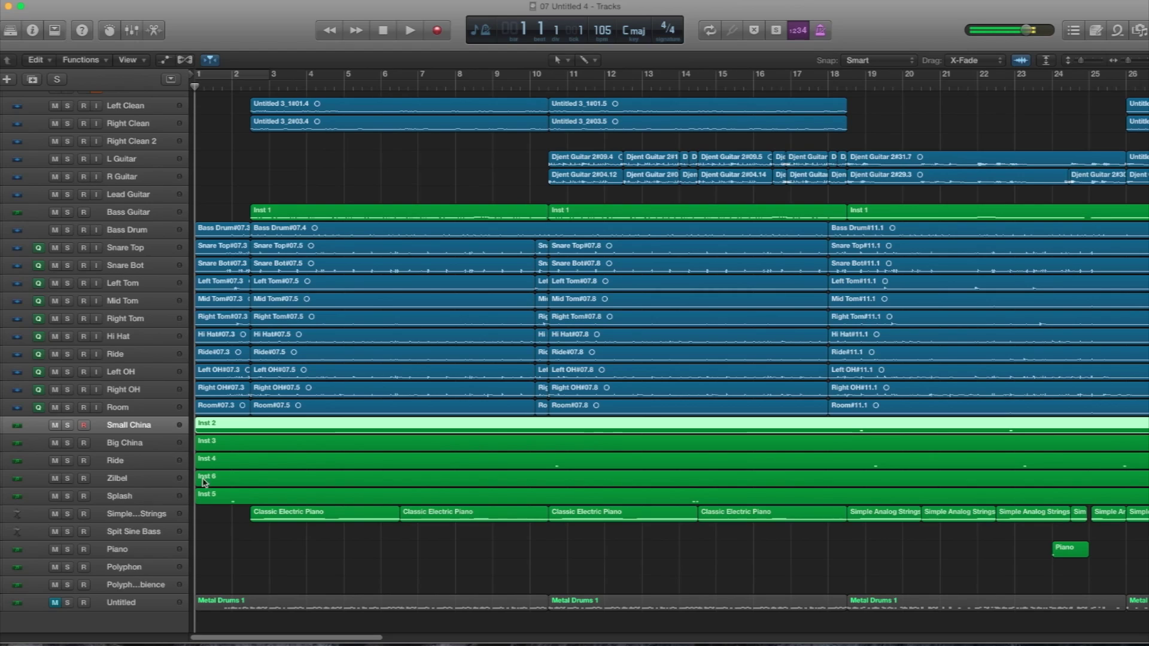
{"action": "left_click", "coordinate": [143, 443]}
{"action": "left_click", "coordinate": [128, 461]}
{"action": "left_click", "coordinate": [126, 479]}
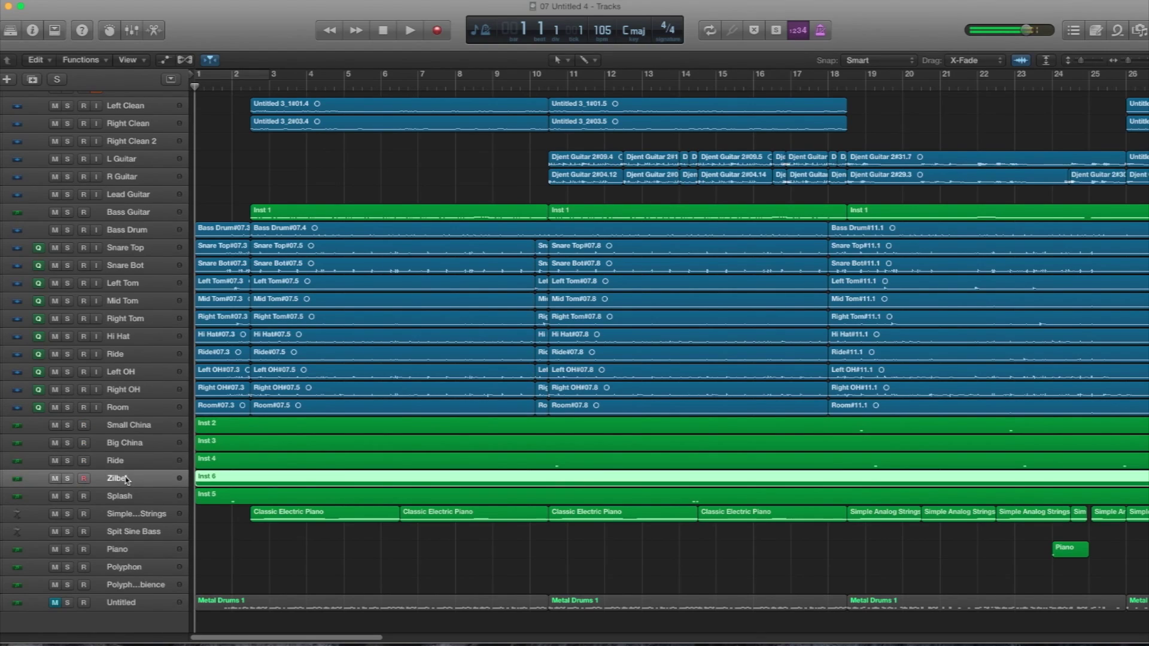
{"action": "left_click", "coordinate": [124, 496]}
{"action": "left_click", "coordinate": [131, 426]}
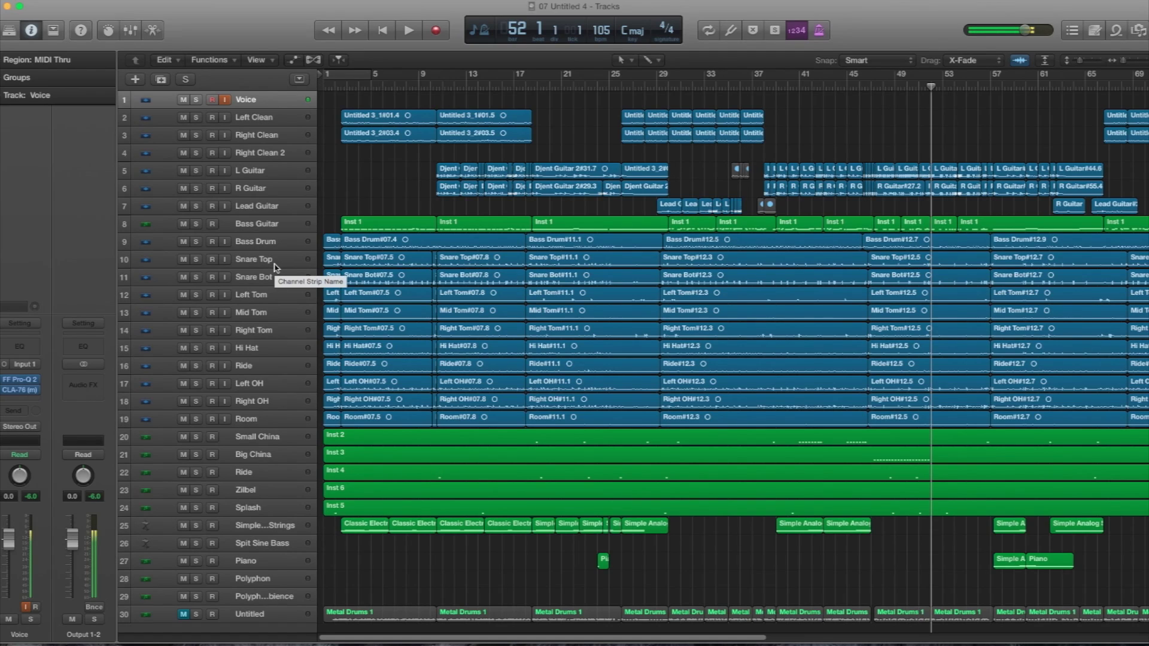
Start drum doubling on Snare Top with Ctrl+D and enlarge tracks to inspect the Inst 7 region
{"action": "left_click", "coordinate": [274, 264]}
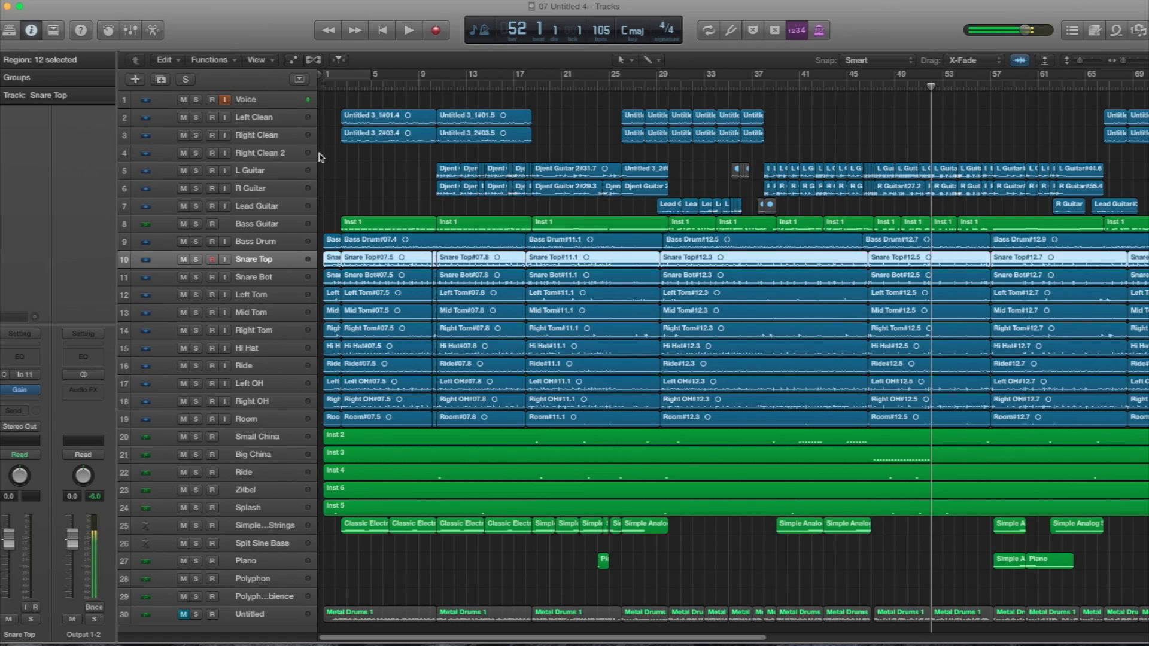
{"action": "key", "text": "ctrl+d"}
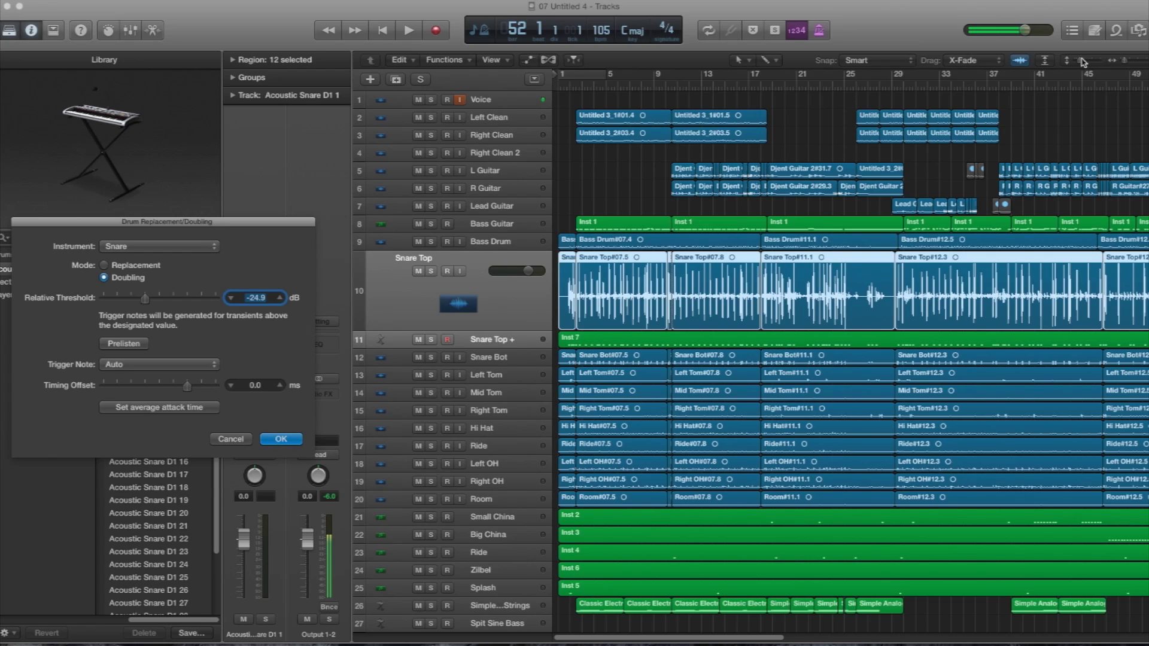
{"action": "left_click_drag", "start_coordinate": [1080, 60], "coordinate": [1128, 60]}
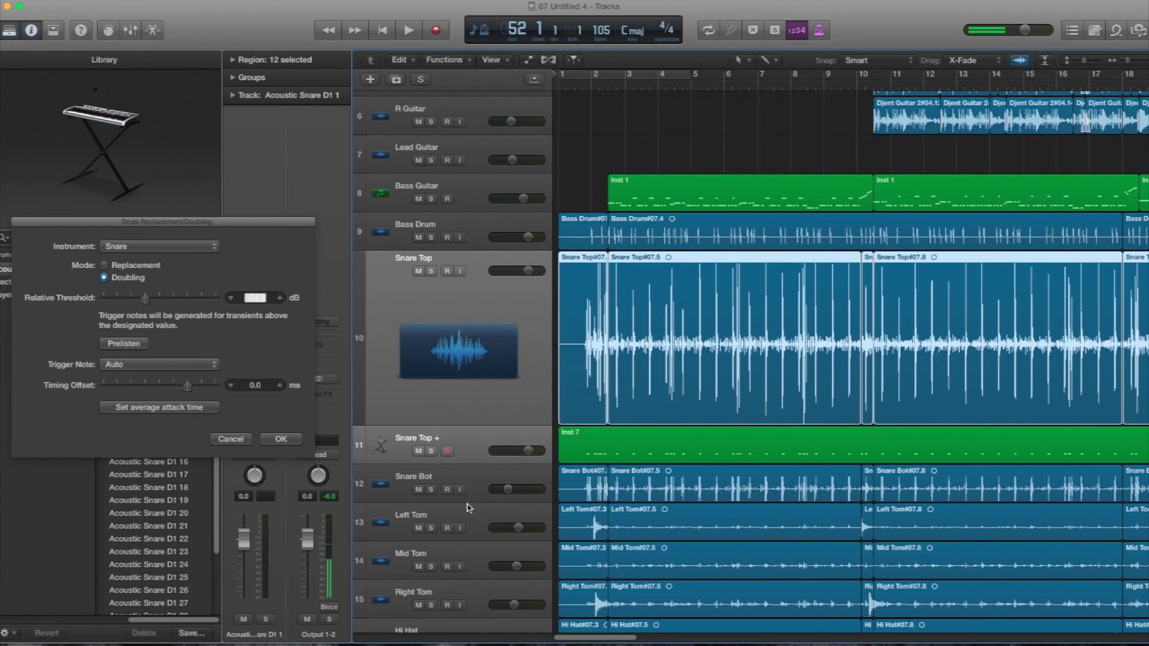
{"action": "left_click", "coordinate": [459, 446]}
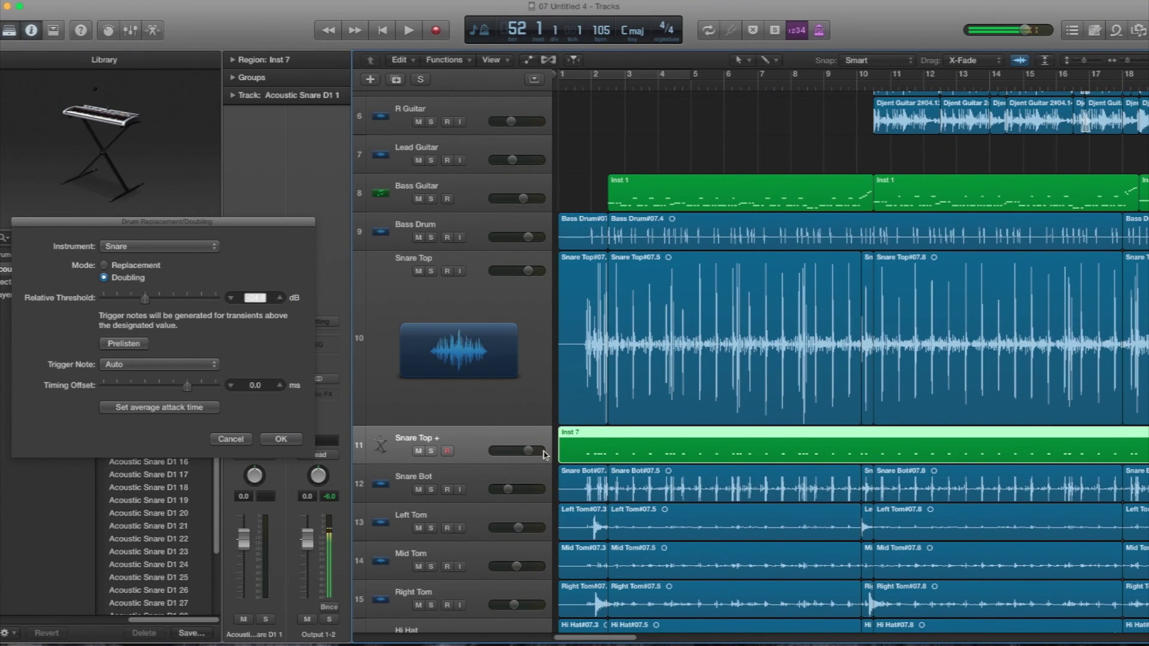
{"action": "key", "text": "super+Right"}
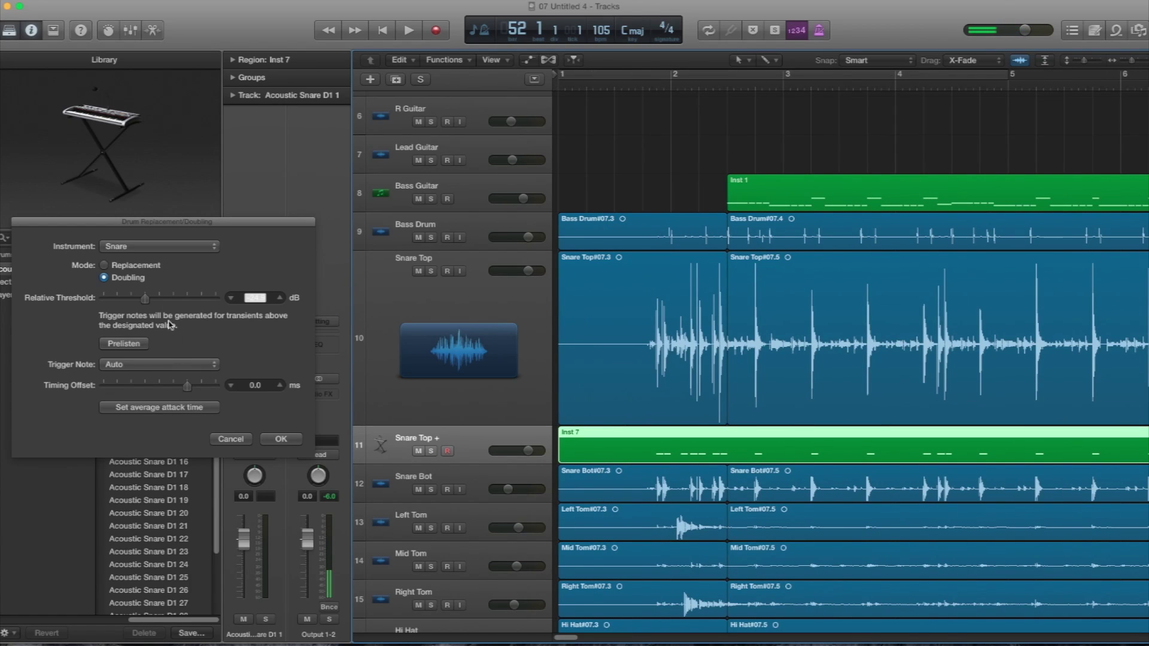
Tune the relative trigger threshold against the opening snare hits, trying -9.0, -16.4 and -10.1 dB
{"action": "mouse_move", "coordinate": [145, 298]}
{"action": "left_mouse_down"}
{"action": "mouse_move", "coordinate": [193, 309]}
{"action": "mouse_move", "coordinate": [162, 302]}
{"action": "left_mouse_up"}
{"action": "key", "text": "super+Right"}
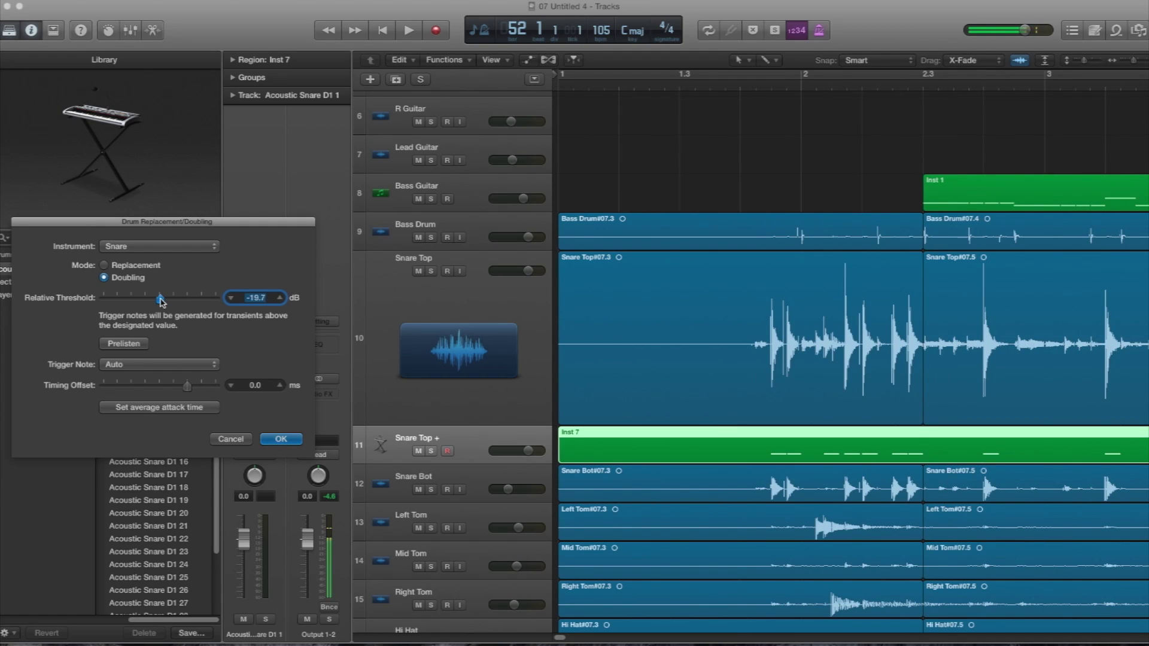
{"action": "left_click_drag", "start_coordinate": [560, 638], "coordinate": [565, 638]}
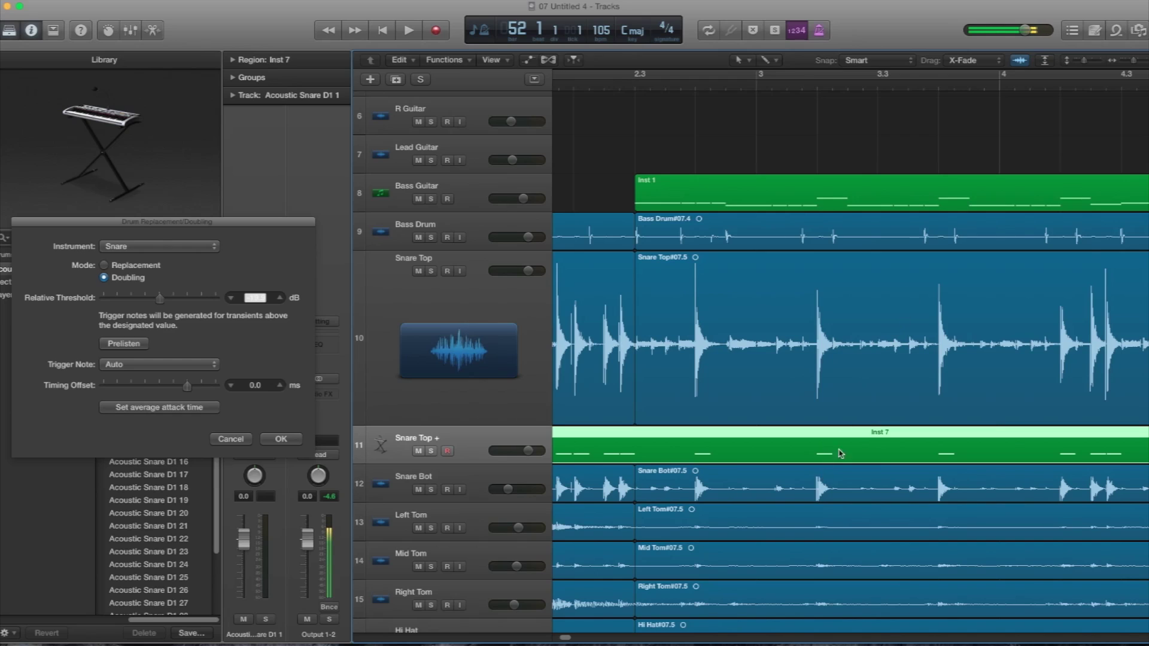
{"action": "left_click", "coordinate": [1086, 60]}
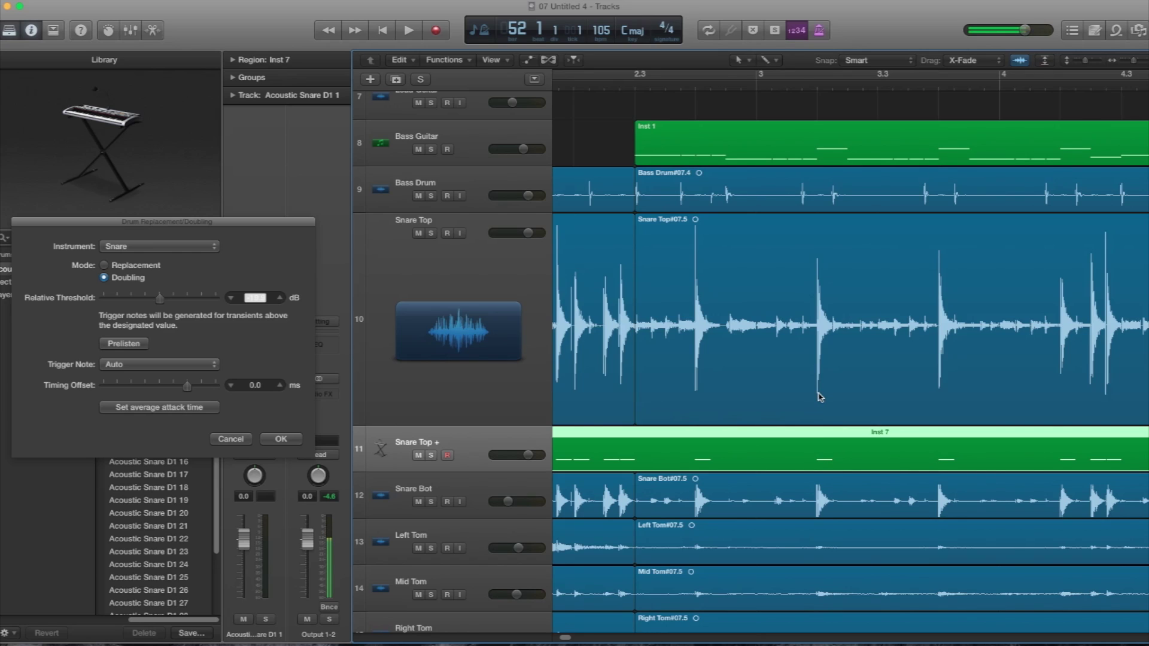
{"action": "left_click_drag", "start_coordinate": [160, 299], "coordinate": [165, 300]}
{"action": "left_click_drag", "start_coordinate": [1133, 61], "coordinate": [1130, 62]}
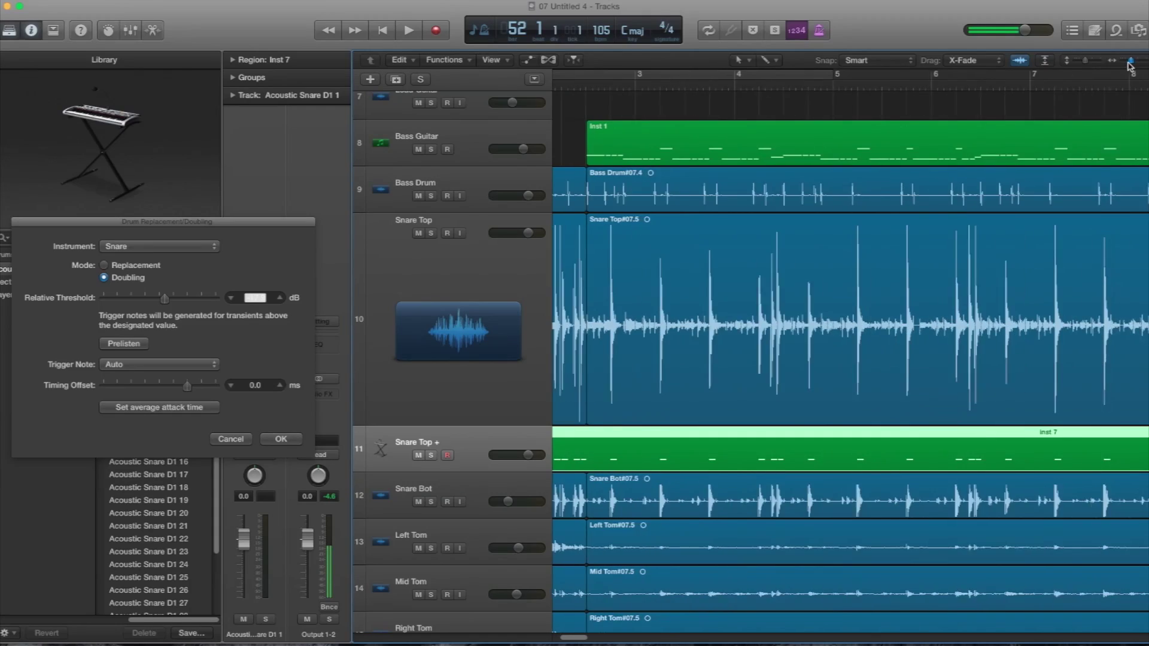
{"action": "mouse_move", "coordinate": [164, 301]}
{"action": "left_mouse_down"}
{"action": "mouse_move", "coordinate": [182, 305]}
{"action": "mouse_move", "coordinate": [129, 309]}
{"action": "mouse_move", "coordinate": [150, 313]}
{"action": "left_mouse_up"}
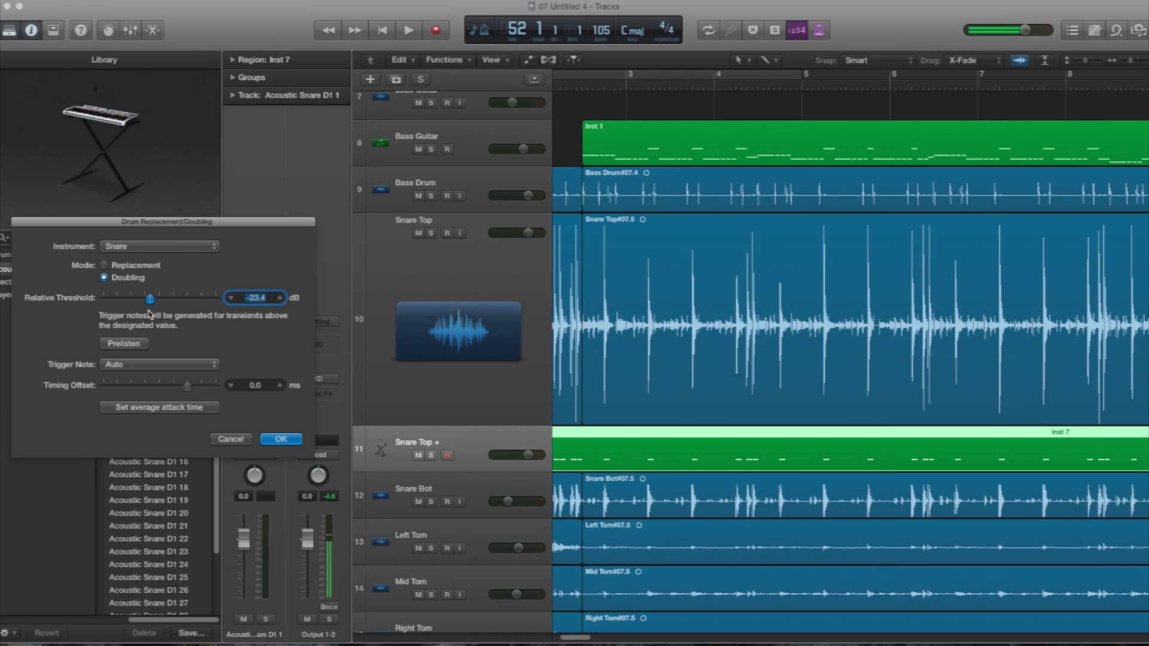
Accept the doubling settings and bring up the Fixed Velocity transform for the Inst 7 region
{"action": "left_click", "coordinate": [281, 439]}
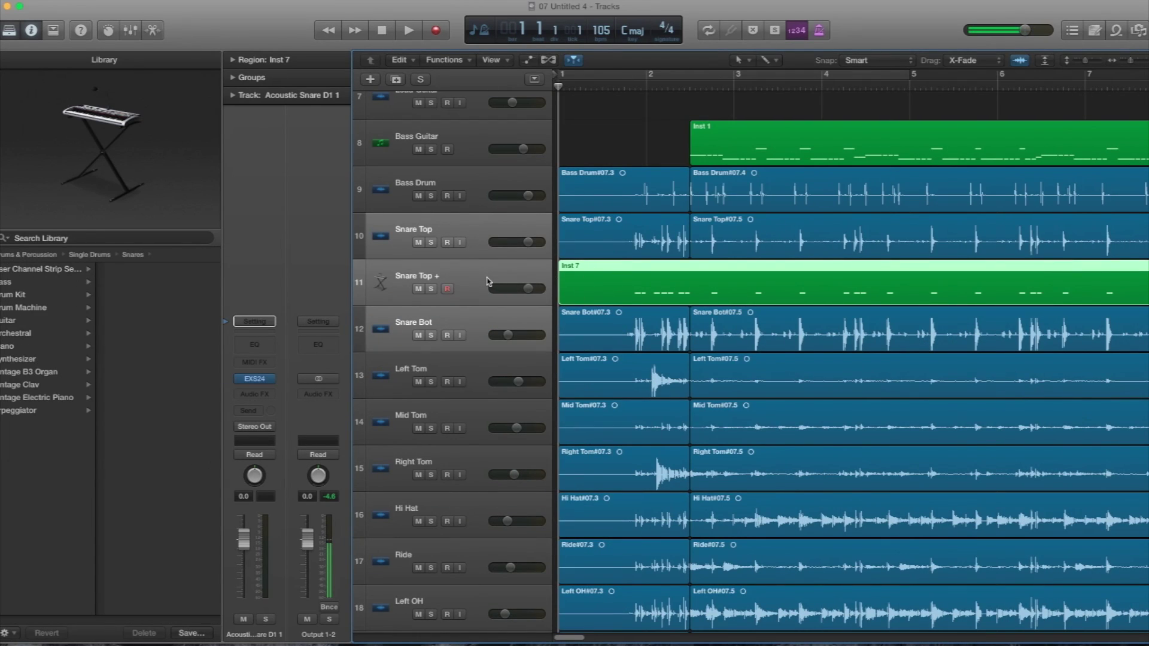
{"action": "double_click", "coordinate": [640, 293]}
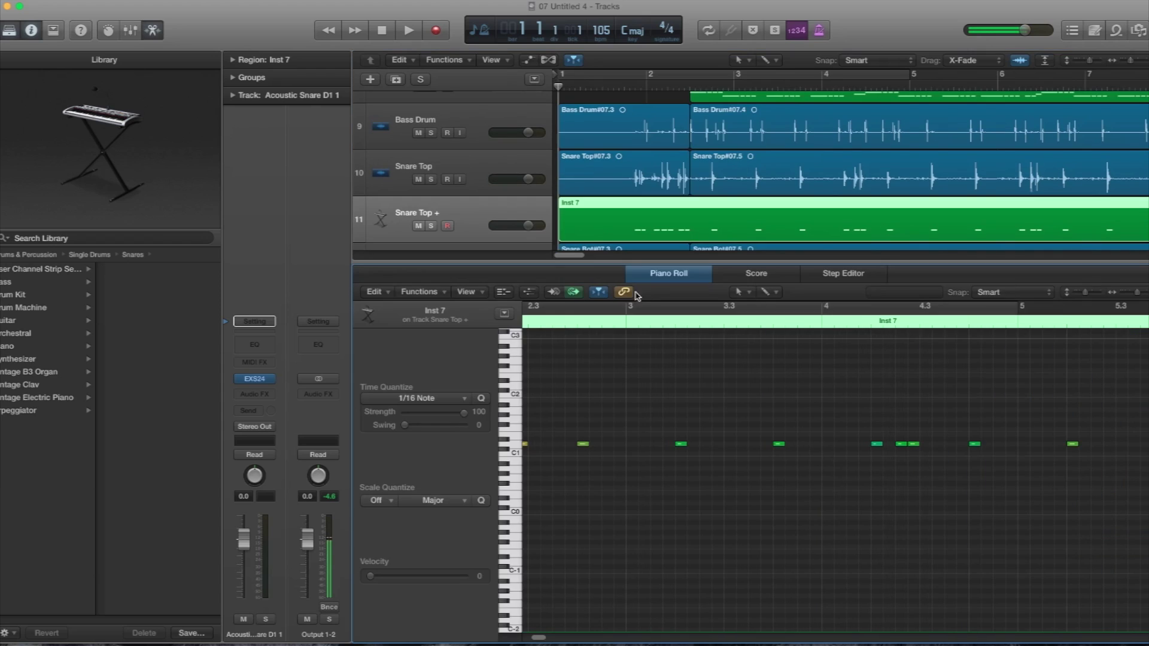
{"action": "left_click", "coordinate": [428, 293]}
{"action": "mouse_move", "coordinate": [466, 409]}
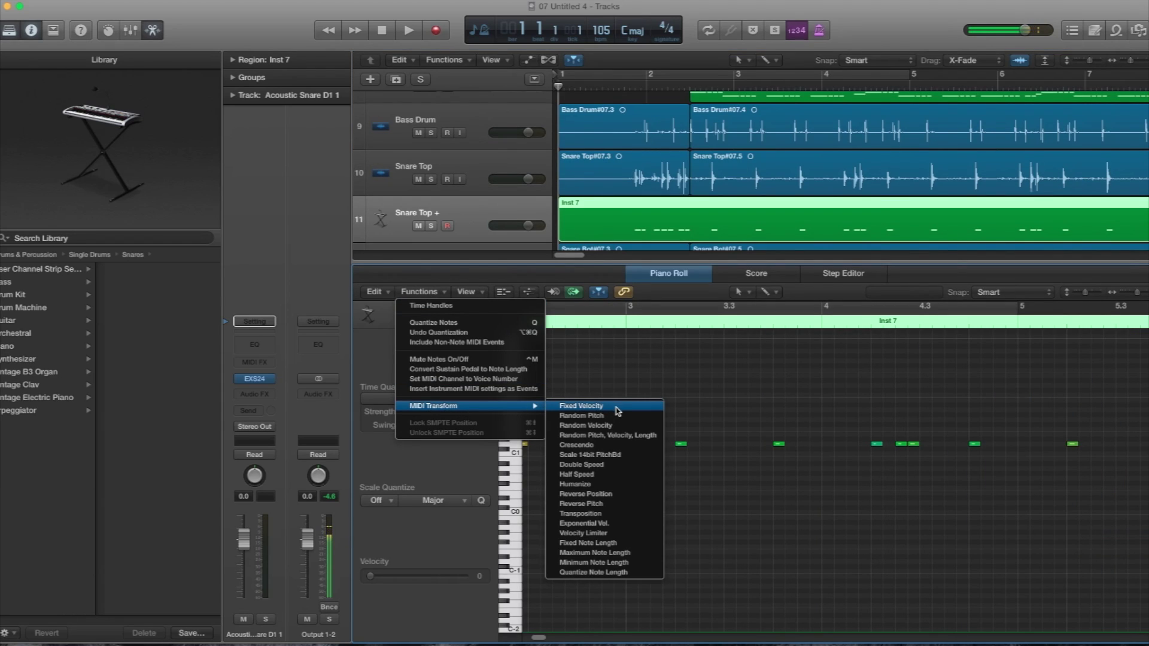
{"action": "left_click", "coordinate": [618, 408]}
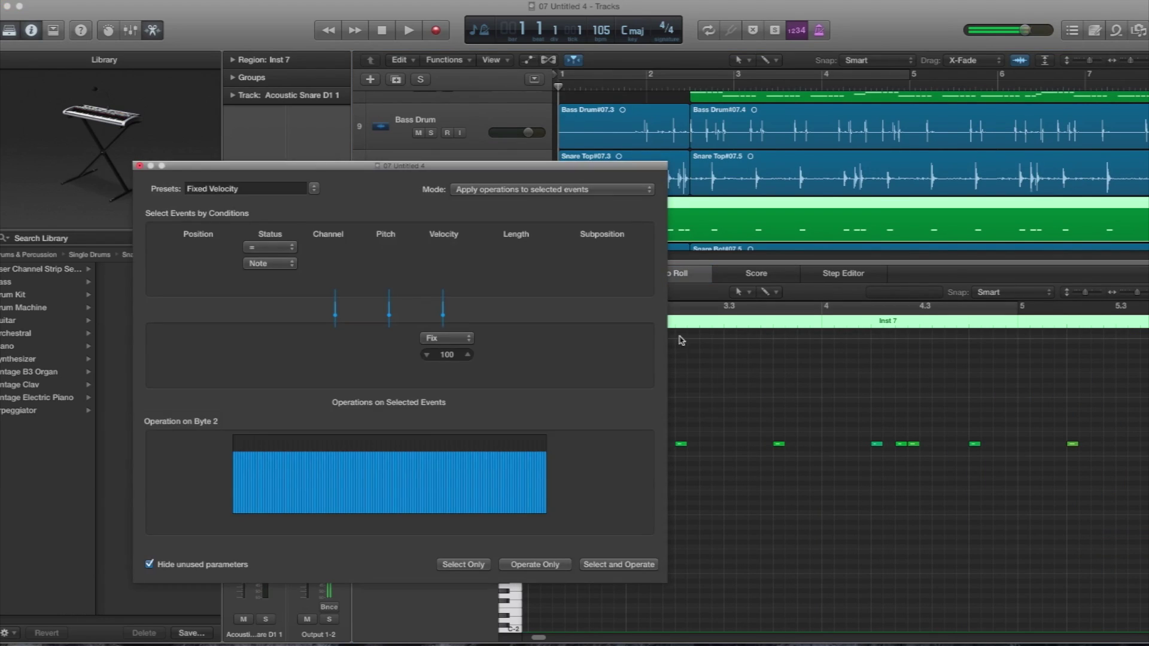
Set a fixed velocity of 127, apply it to all 229 notes, and close the transform window
{"action": "double_click", "coordinate": [443, 357]}
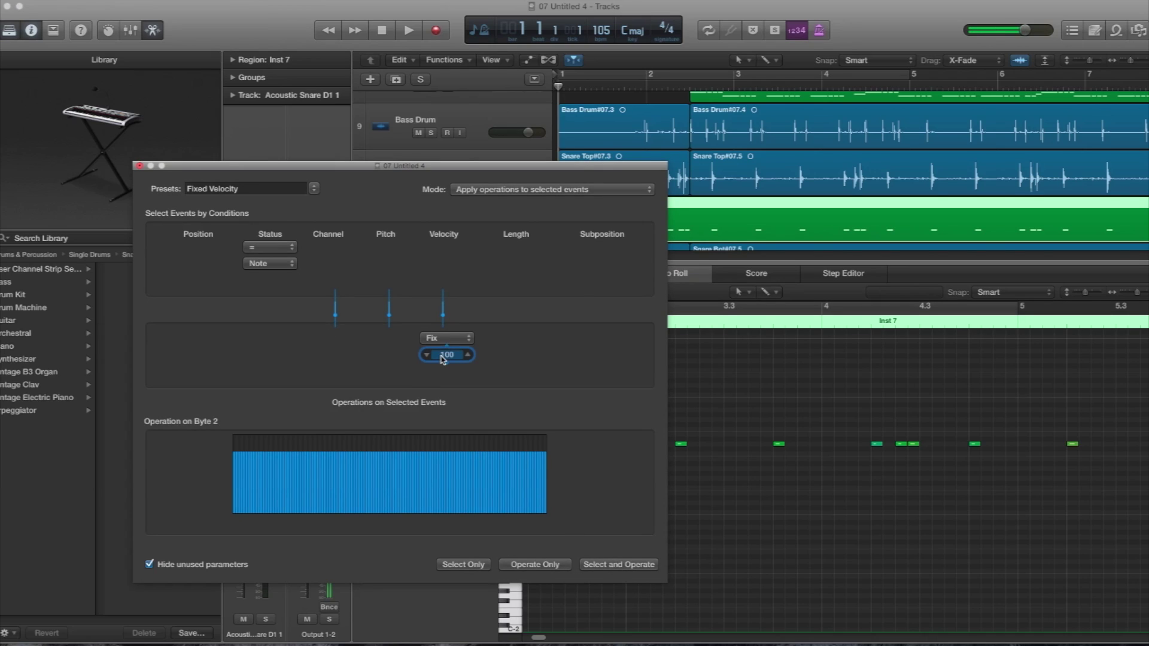
{"action": "type", "text": "127"}
{"action": "key", "text": "Return"}
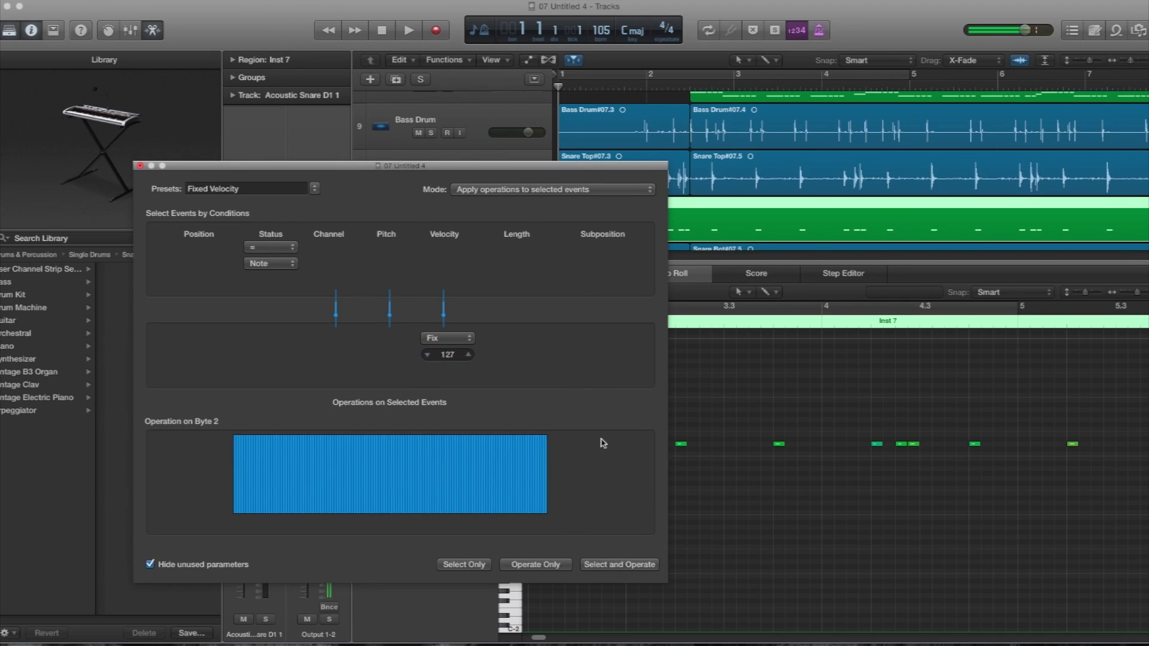
{"action": "left_click", "coordinate": [633, 564]}
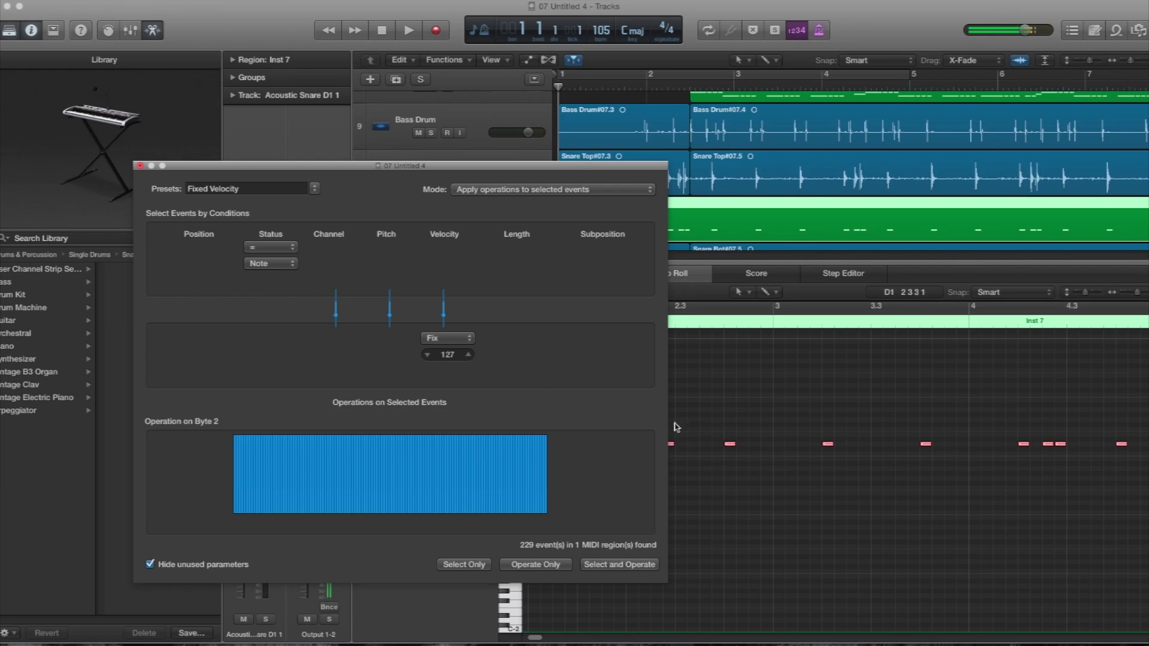
{"action": "left_click", "coordinate": [141, 165]}
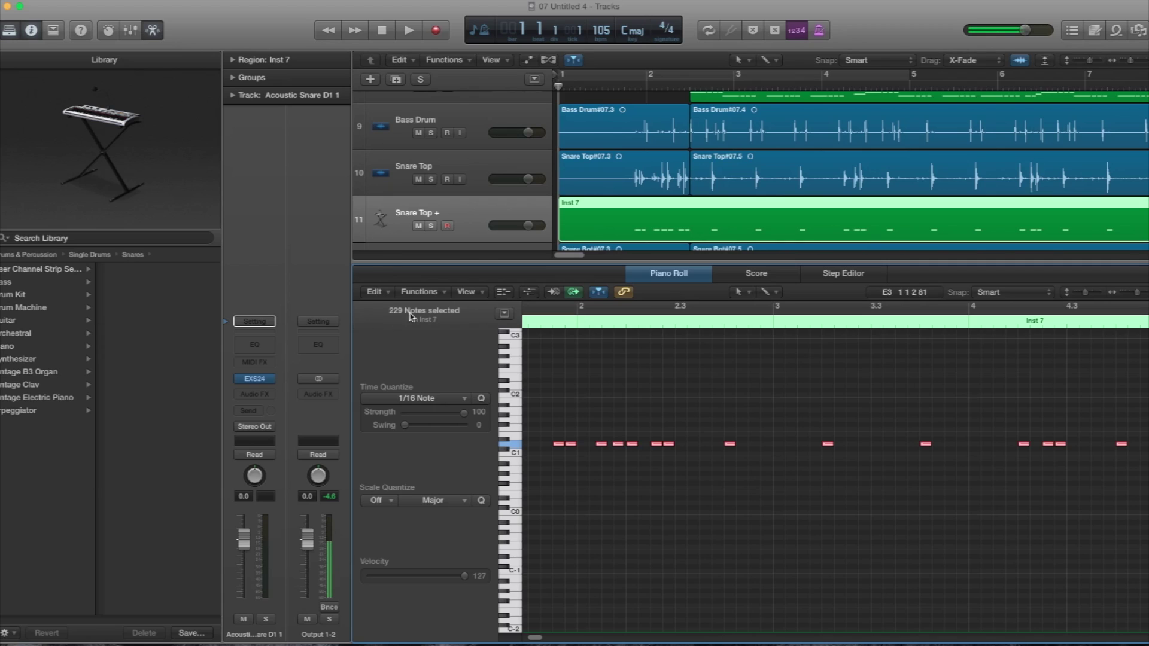
Scroll through the song and select Snare Top and the Snare Top + trigger track, hiding the editor
{"action": "left_click_drag", "start_coordinate": [534, 638], "coordinate": [552, 641]}
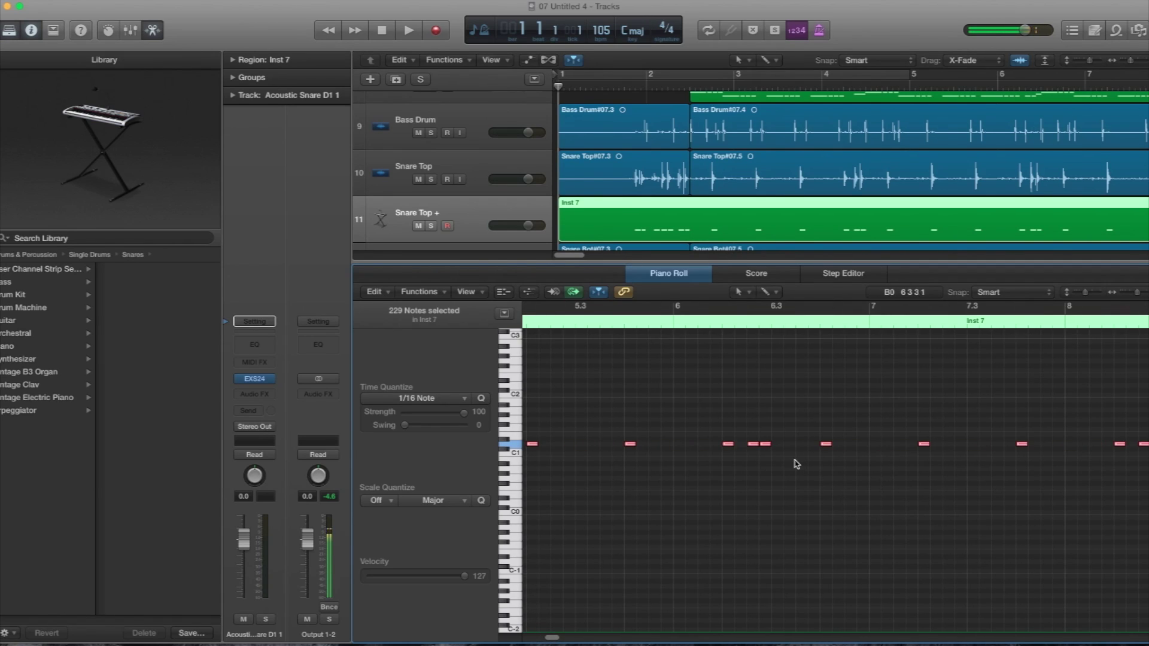
{"action": "left_click_drag", "start_coordinate": [552, 638], "coordinate": [587, 644]}
{"action": "left_click", "coordinate": [477, 156]}
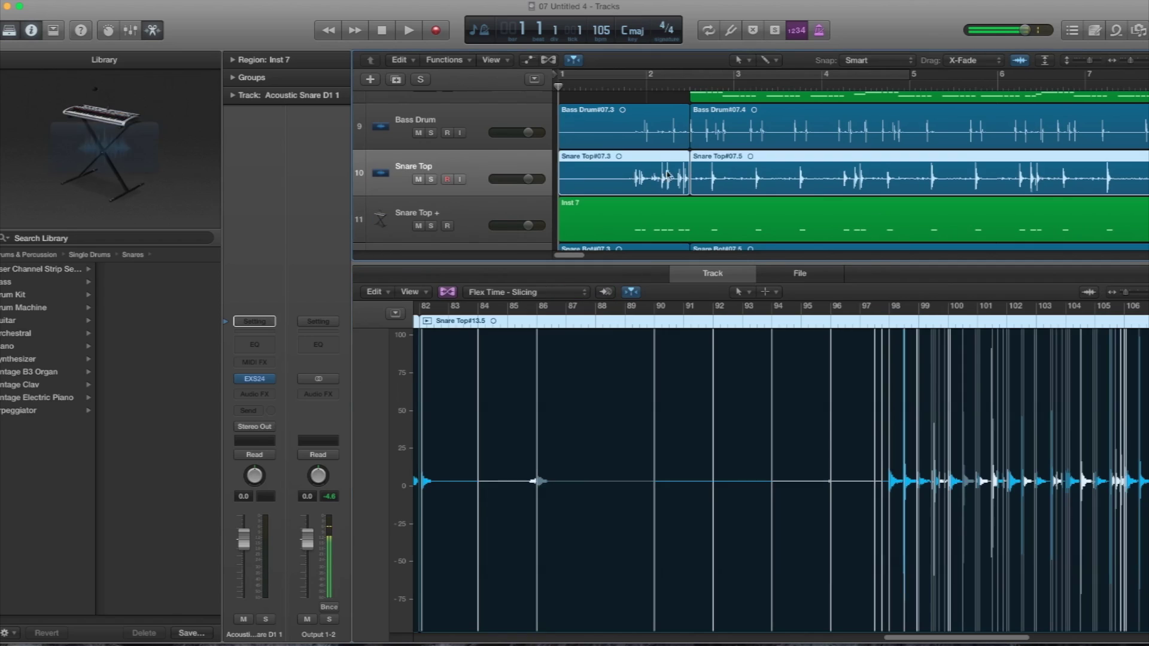
{"action": "left_click", "coordinate": [482, 226]}
{"action": "key", "text": "e"}
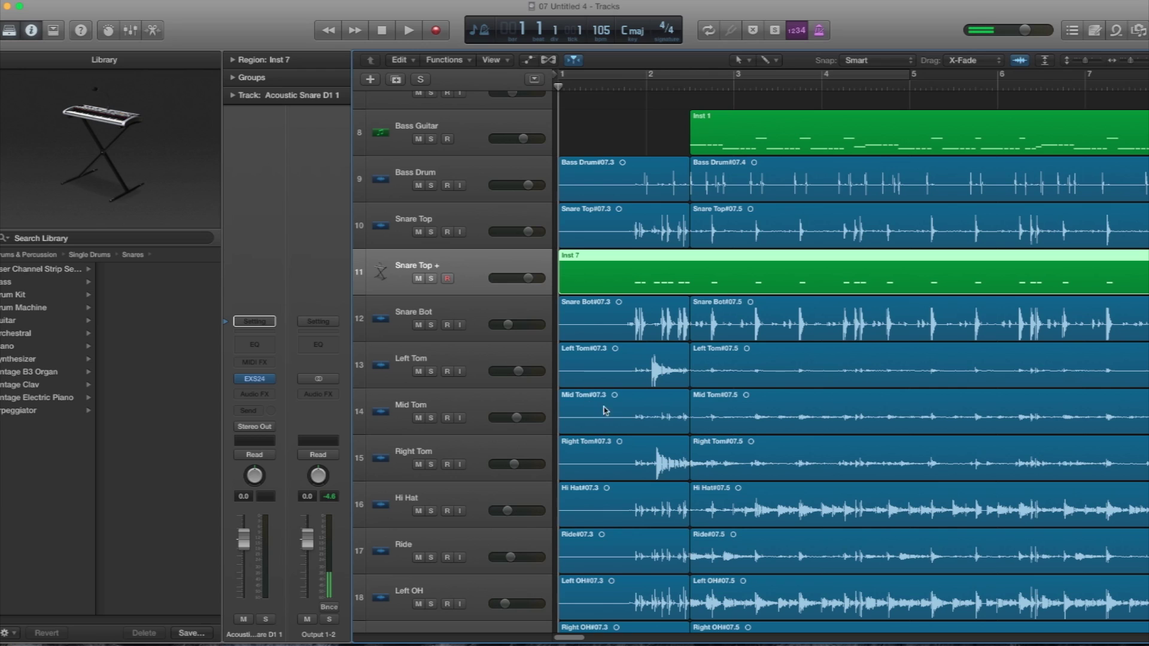
In the mixtest project, step through Left Tom, Snare Bot and Ghost Notes, then select Snare Bot's regions
{"action": "left_click", "coordinate": [483, 368]}
{"action": "left_click", "coordinate": [477, 310]}
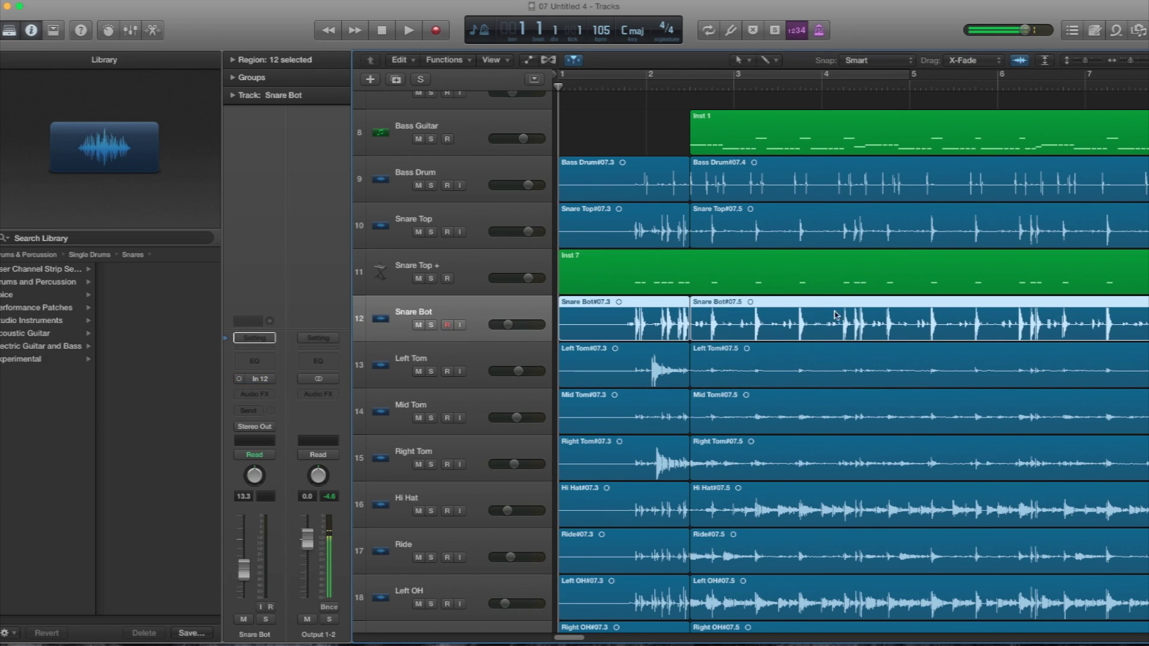
{"action": "left_click_drag", "start_coordinate": [573, 640], "coordinate": [578, 641]}
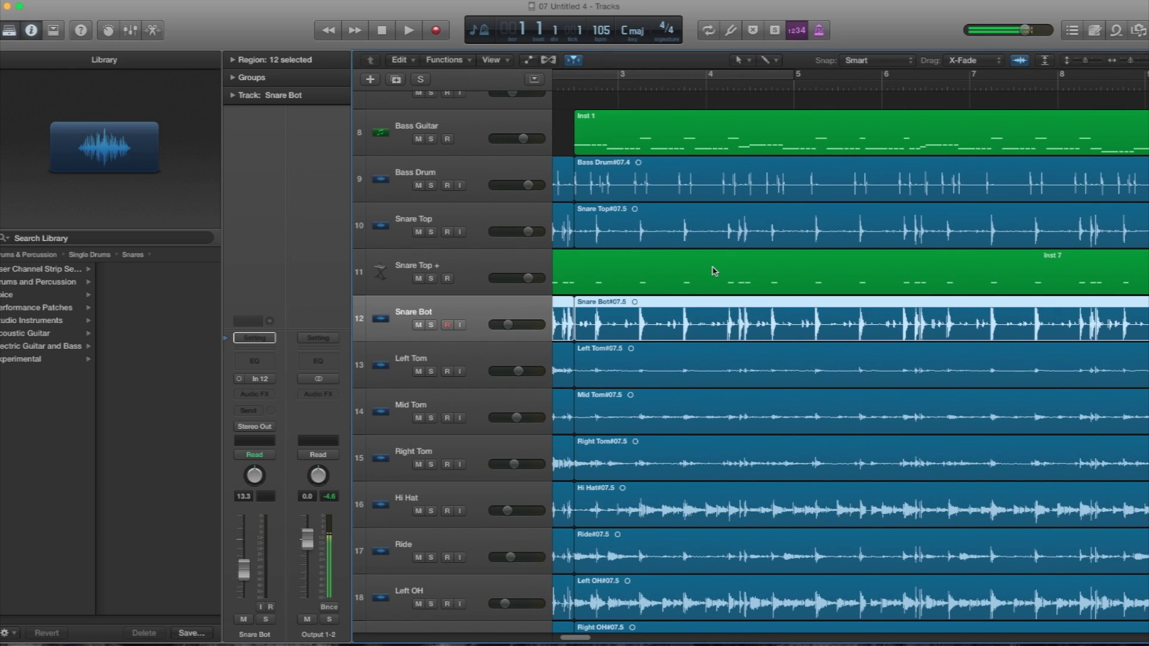
{"action": "left_click_drag", "start_coordinate": [586, 639], "coordinate": [629, 641]}
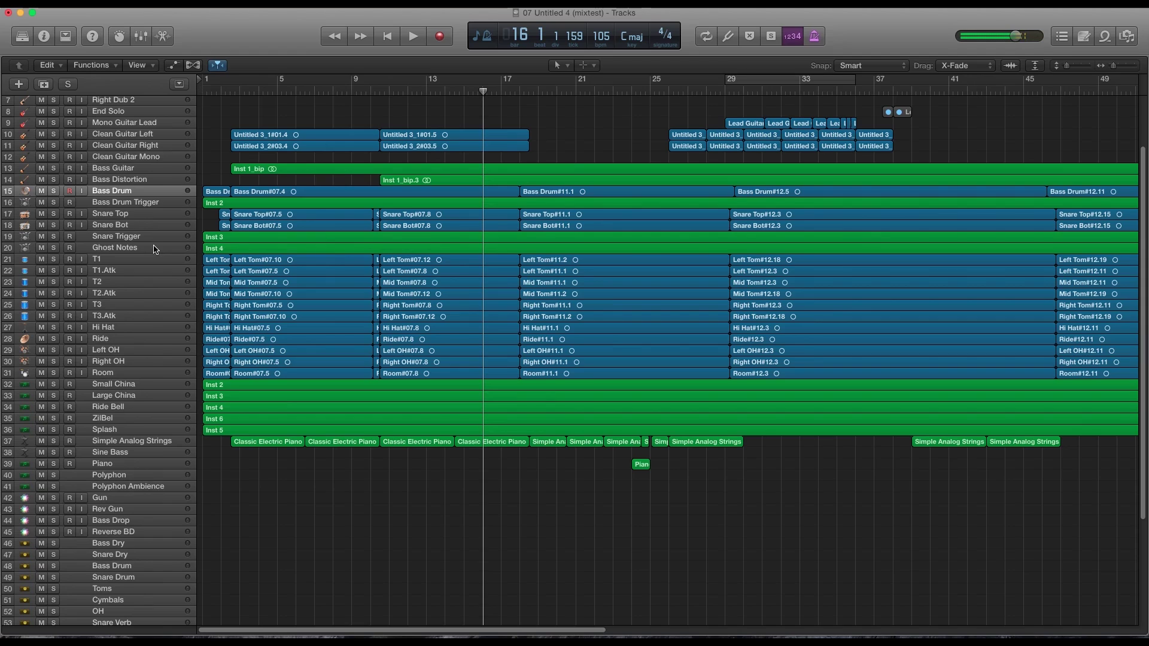
{"action": "key", "text": "Down"}
{"action": "key", "text": "Down"}
{"action": "key", "text": "Down"}
{"action": "left_click", "coordinate": [159, 249]}
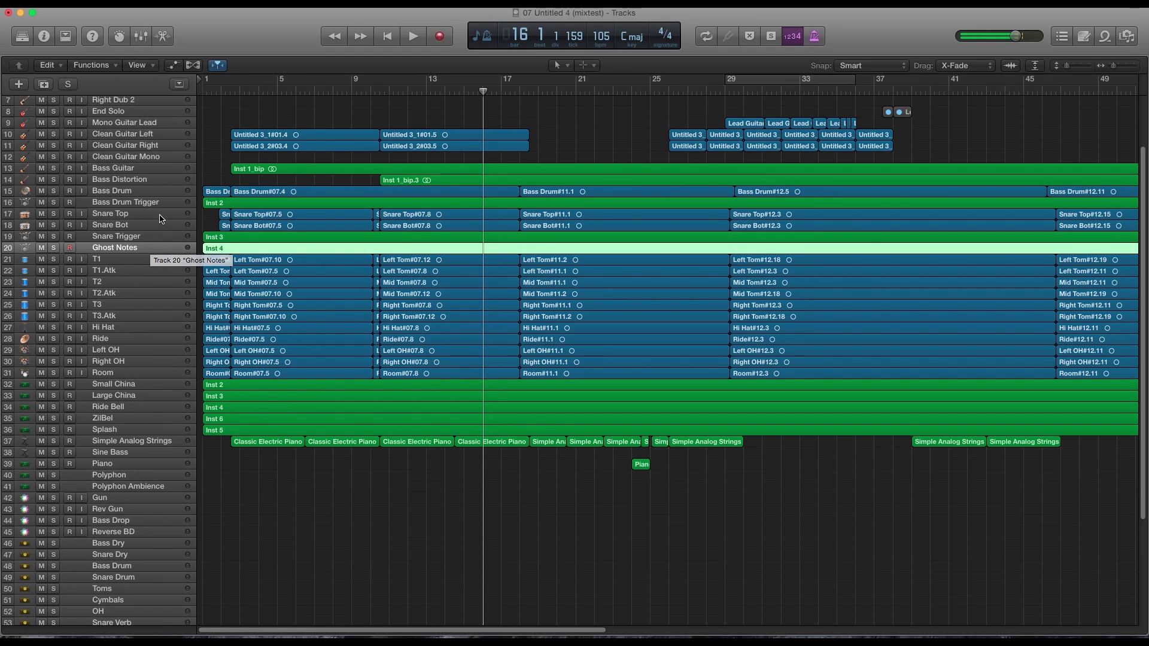
{"action": "key", "text": "Up"}
{"action": "key", "text": "Up"}
{"action": "key", "text": "Up"}
{"action": "key", "text": "Down"}
{"action": "left_click", "coordinate": [120, 229]}
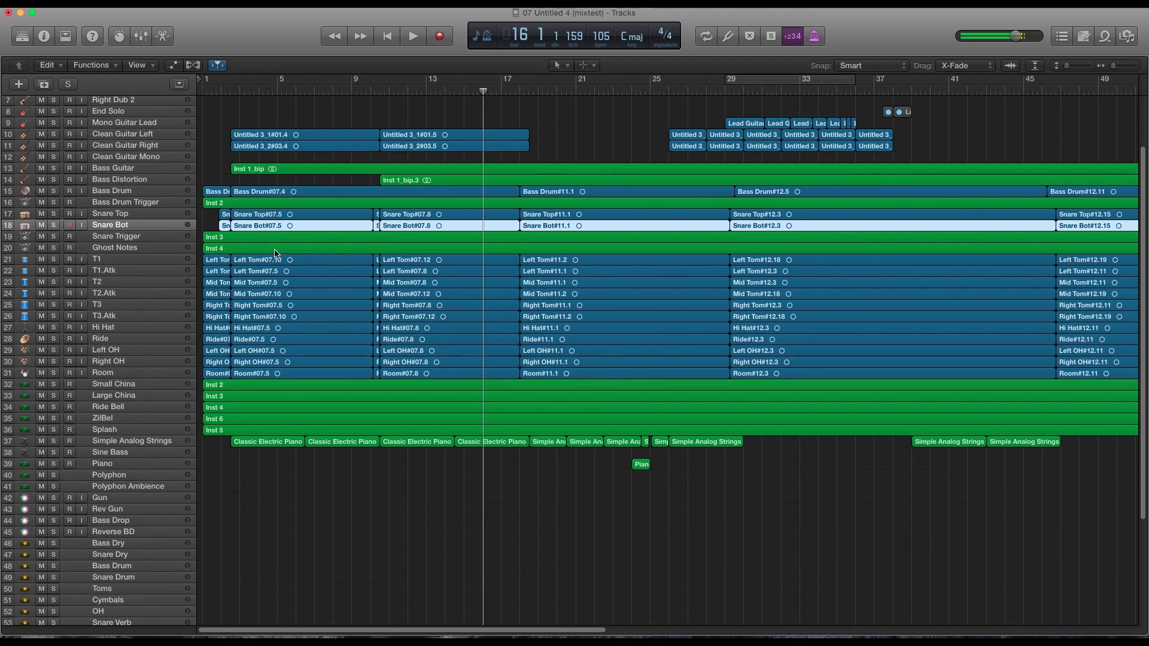
Show the Ghost Notes region in the piano roll and close the Fixed Velocity transform unapplied
{"action": "left_click", "coordinate": [92, 247]}
{"action": "key", "text": "p"}
{"action": "left_click", "coordinate": [67, 470]}
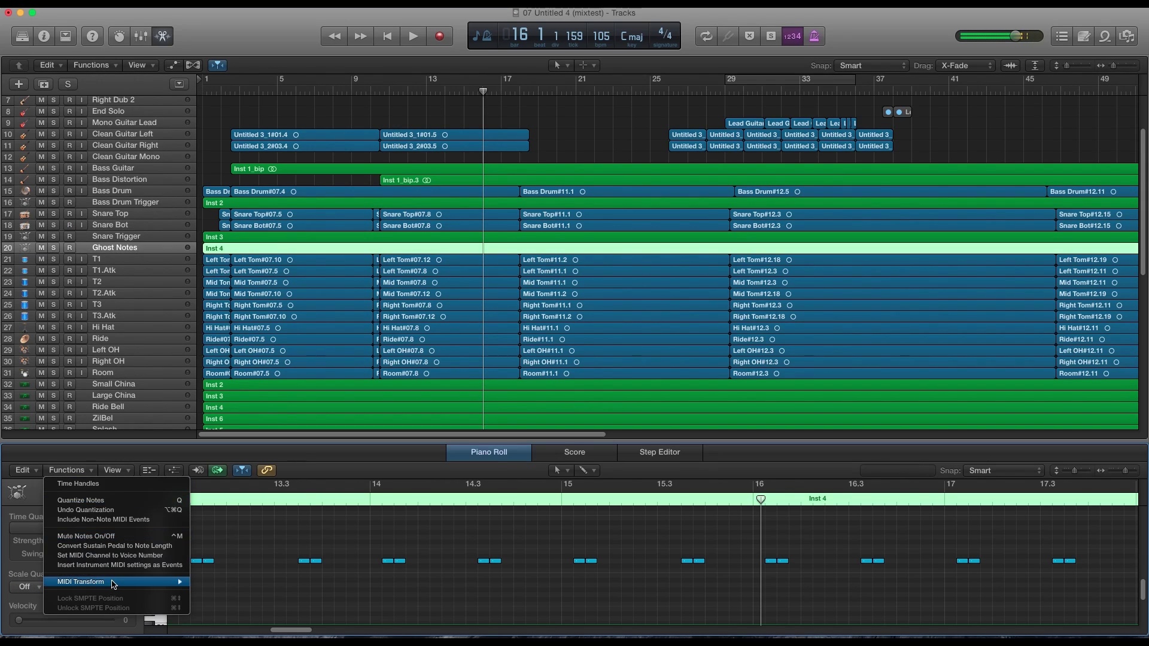
{"action": "mouse_move", "coordinate": [115, 583]}
{"action": "left_click", "coordinate": [249, 465]}
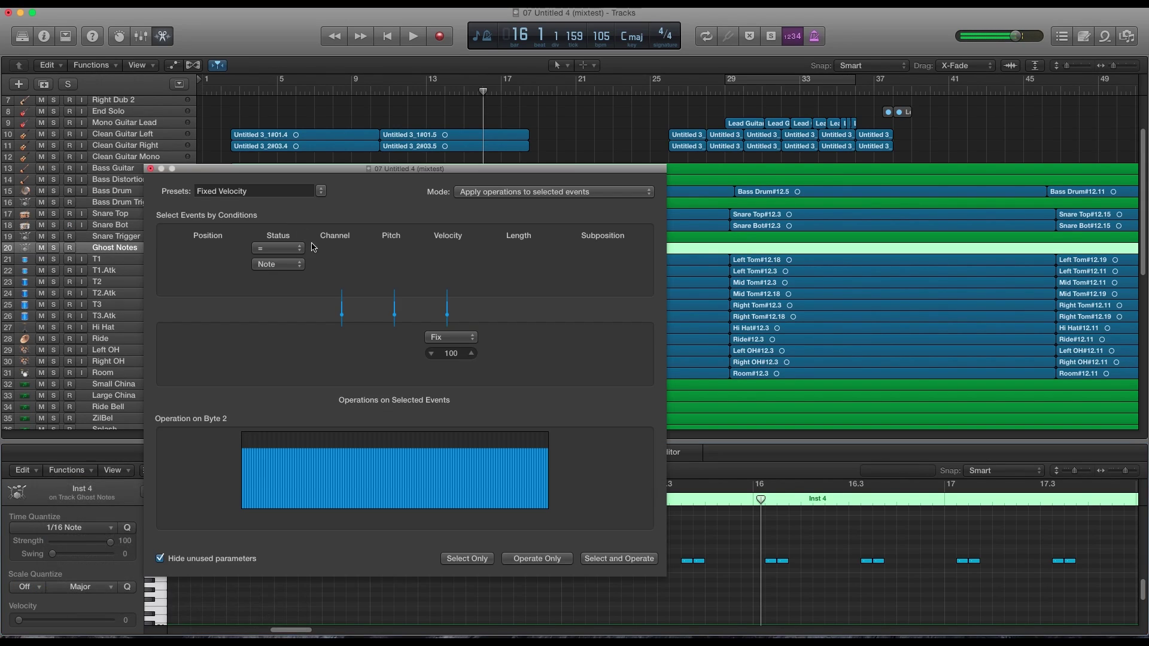
{"action": "key", "text": "super+w"}
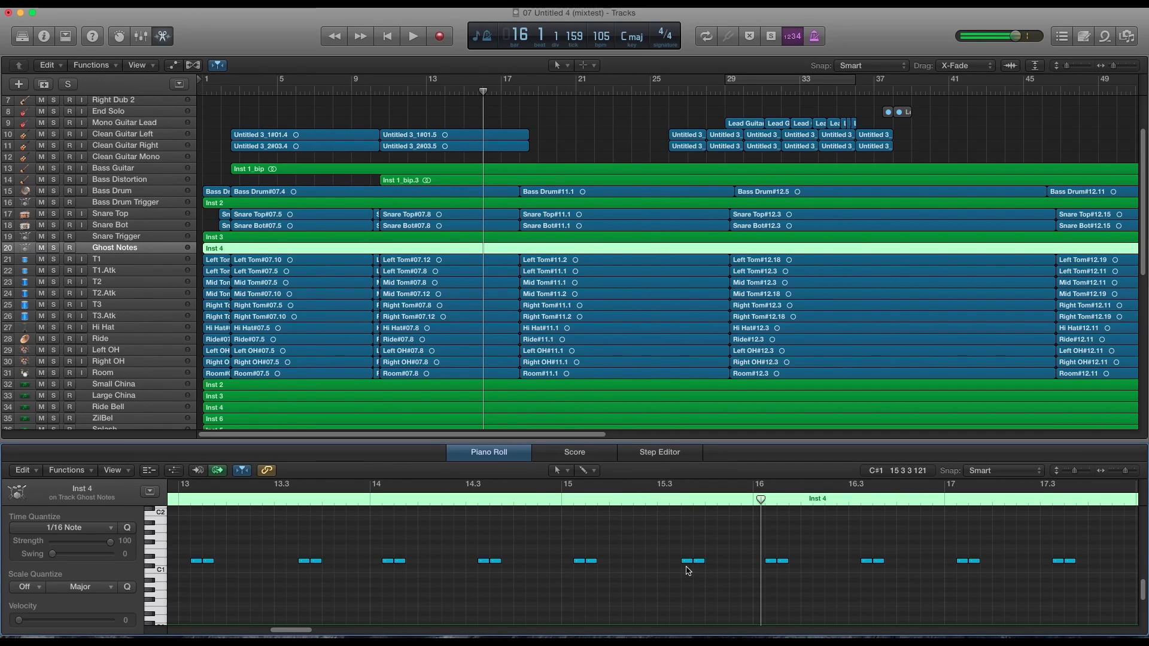
Check the two ghost notes near bar 15.4 read velocity 11, then reselect the first ghost notes
{"action": "left_click_drag", "start_coordinate": [682, 574], "coordinate": [717, 553]}
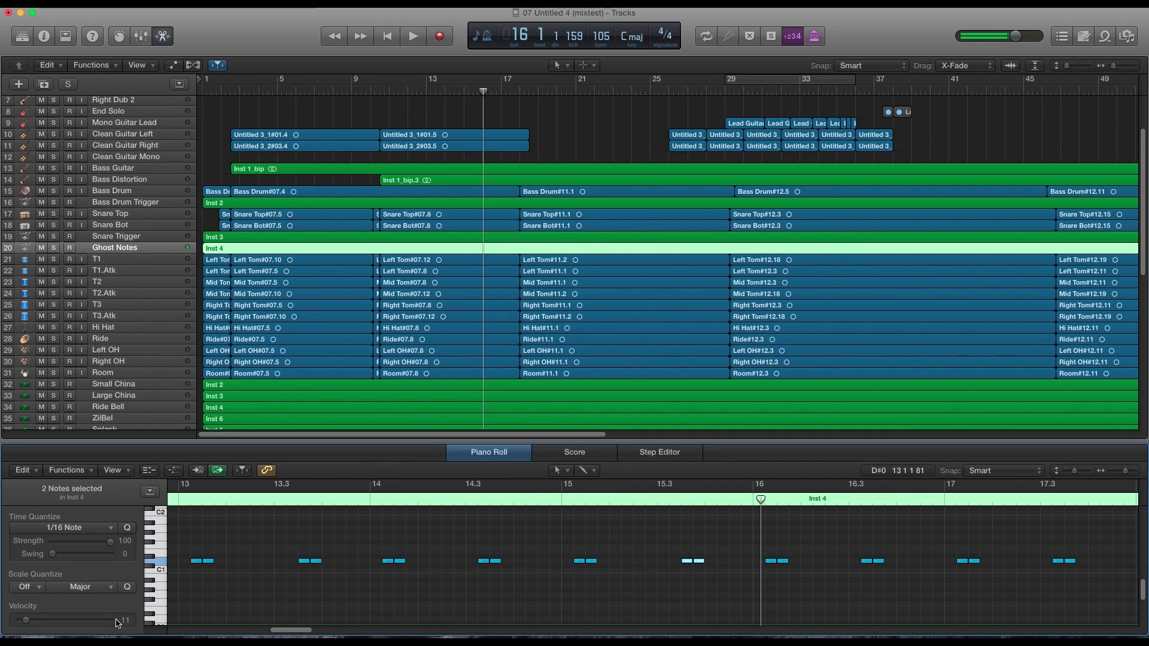
{"action": "key", "text": "shift+super+a"}
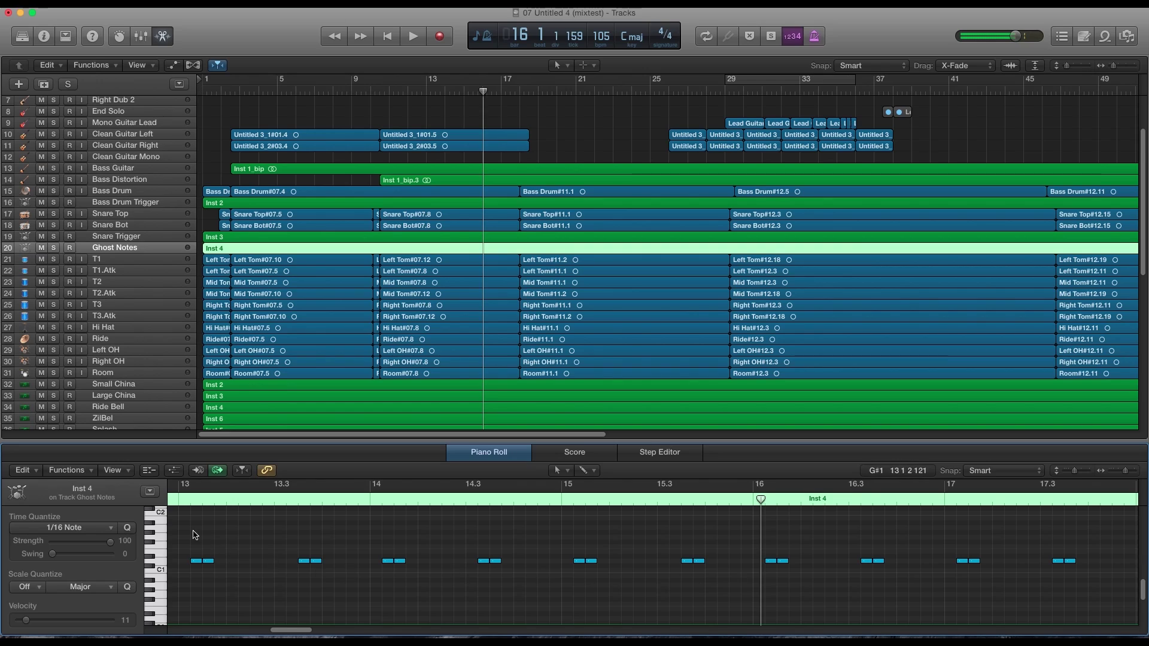
{"action": "left_click_drag", "start_coordinate": [189, 542], "coordinate": [612, 591]}
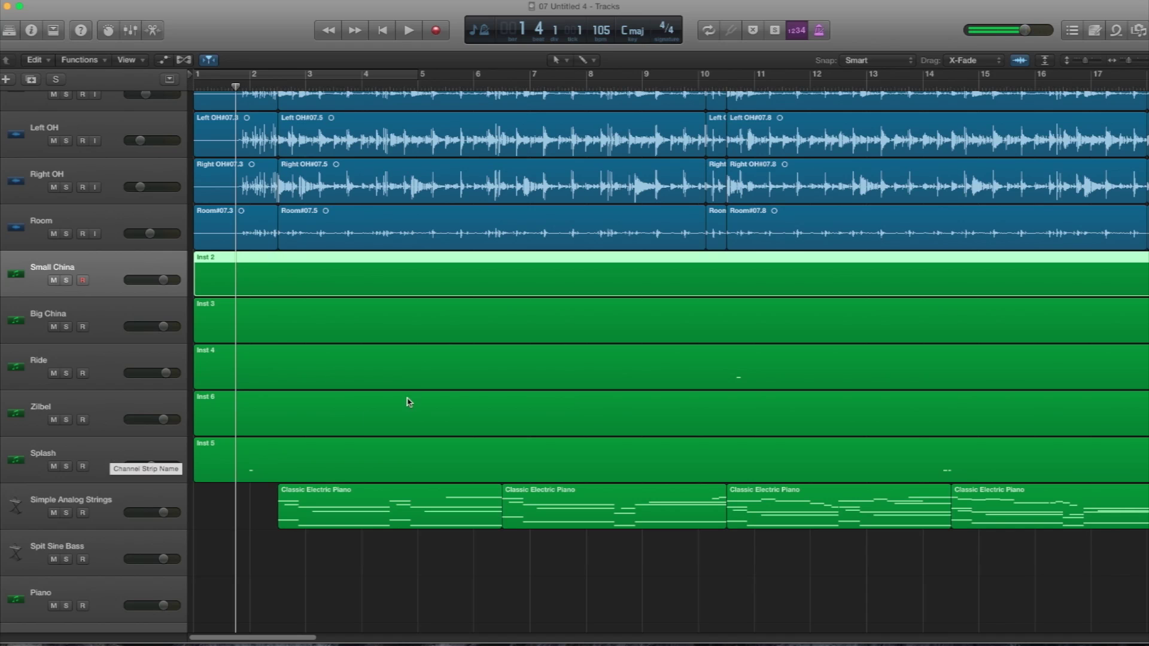
{"action": "left_click", "coordinate": [106, 447], "text": "shift"}
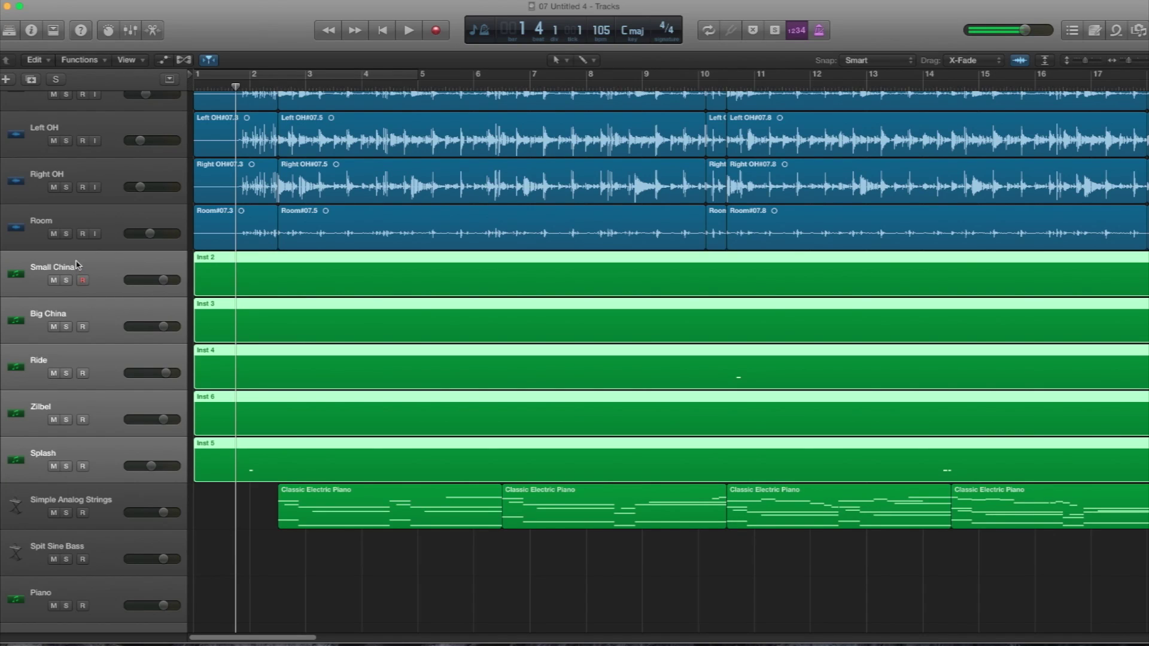
{"action": "left_click", "coordinate": [106, 272]}
{"action": "left_click", "coordinate": [94, 232]}
{"action": "left_click", "coordinate": [89, 256]}
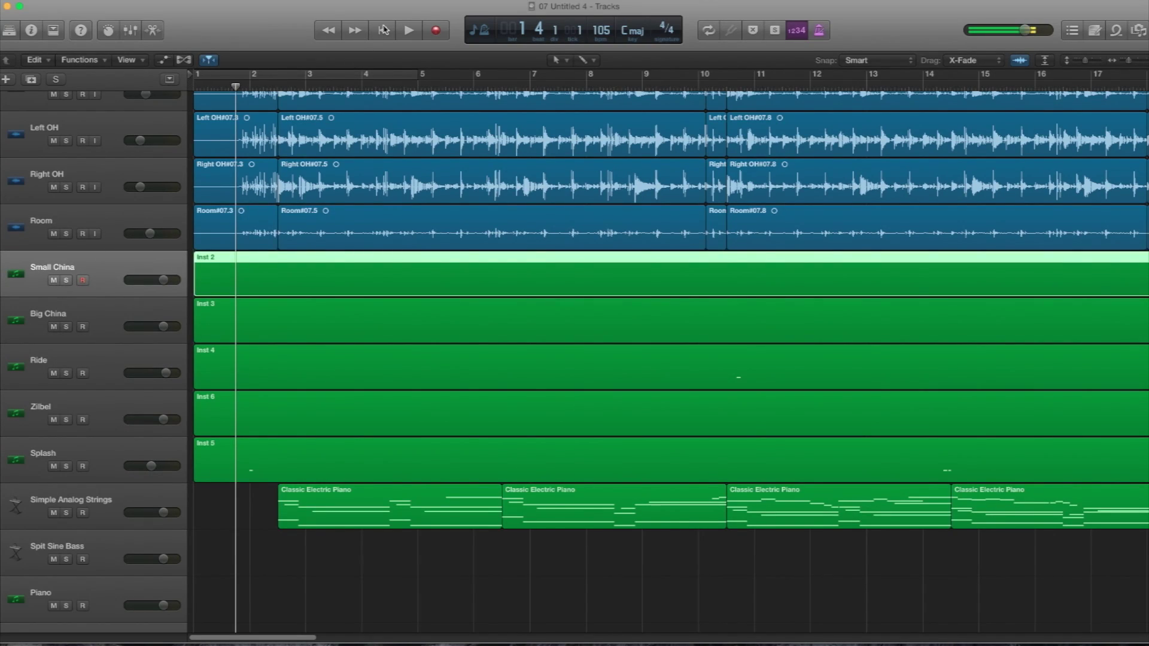
{"action": "left_click", "coordinate": [383, 30]}
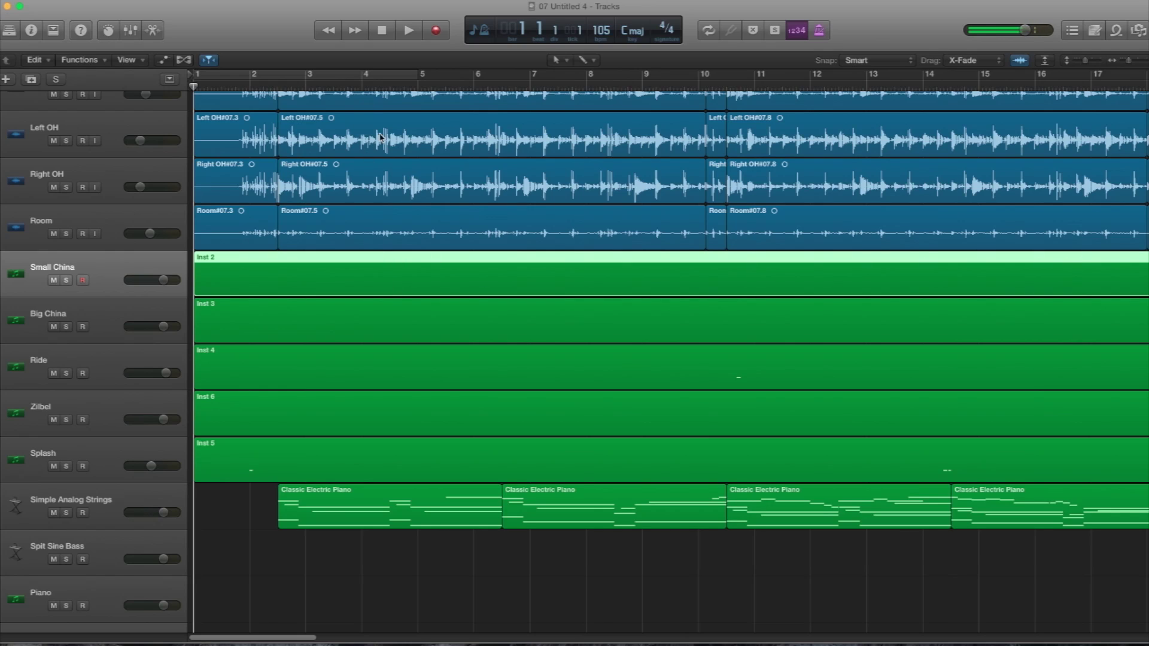
{"action": "left_click", "coordinate": [137, 325]}
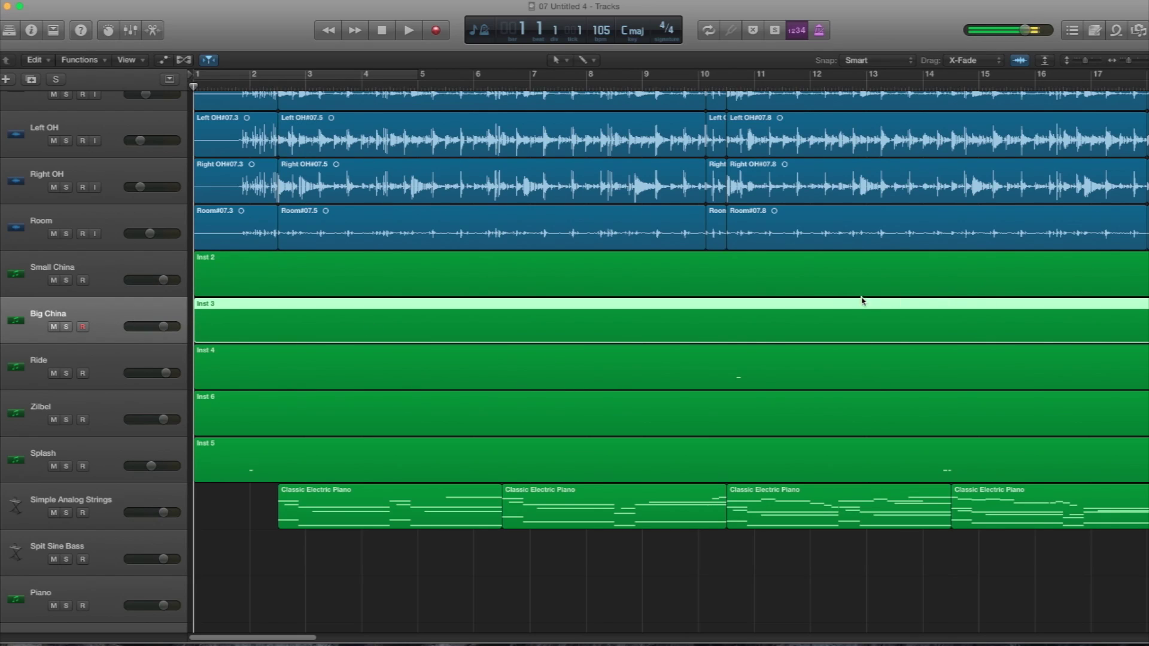
{"action": "left_click_drag", "start_coordinate": [192, 386], "coordinate": [178, 461]}
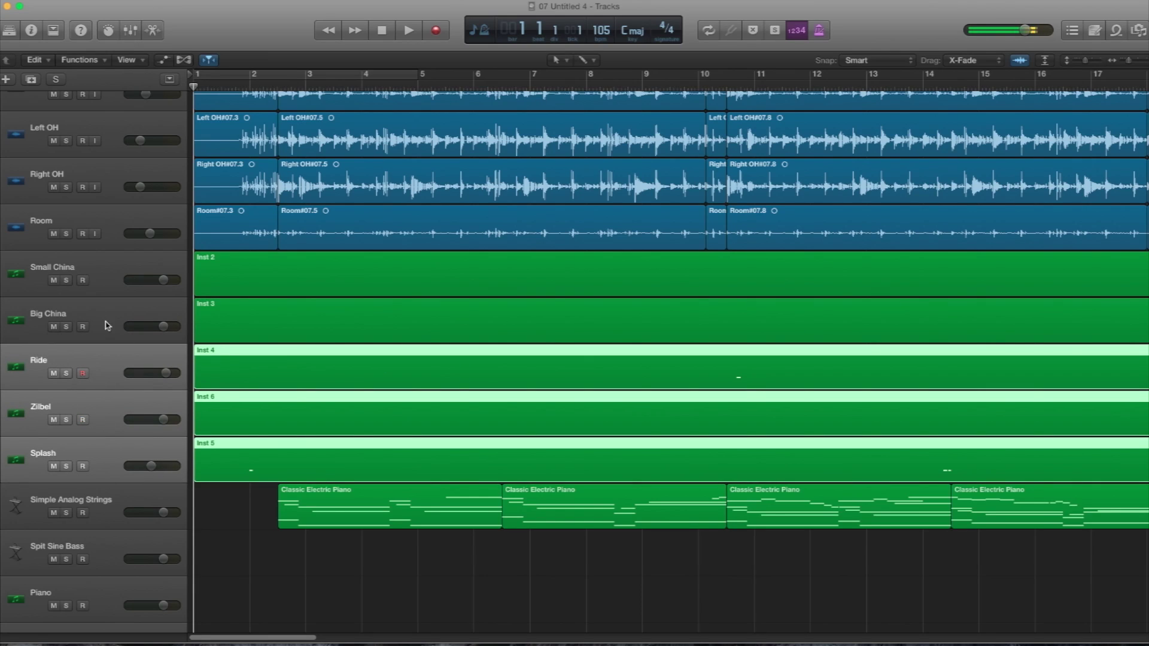
{"action": "left_click", "coordinate": [562, 605]}
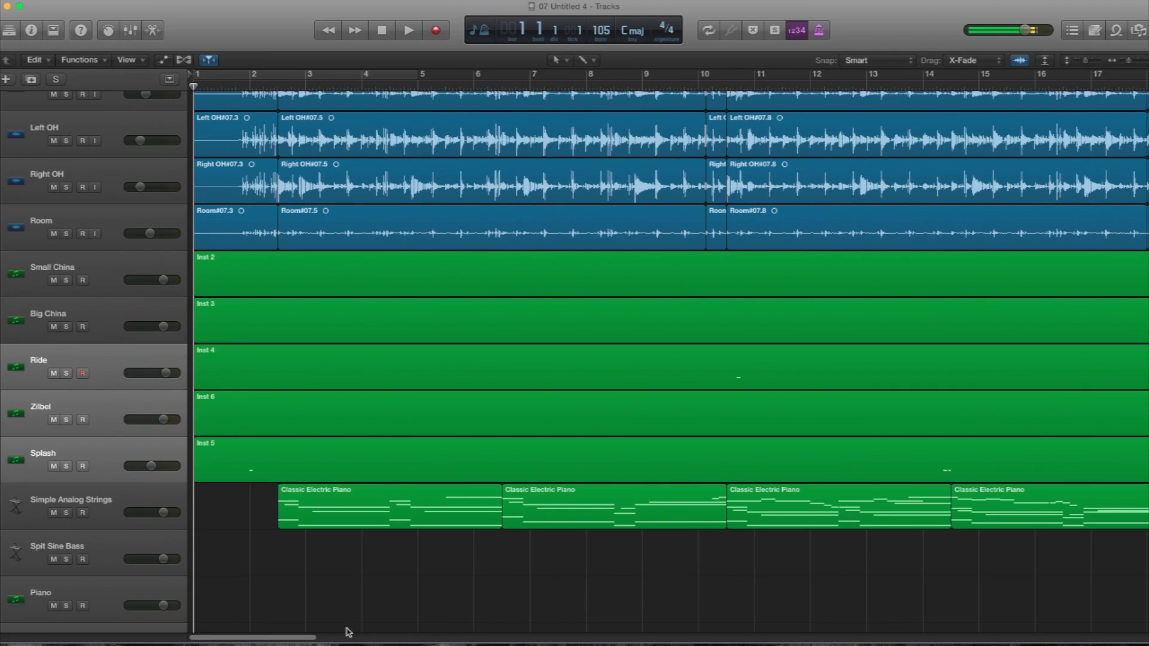
{"action": "left_click_drag", "start_coordinate": [285, 641], "coordinate": [299, 642]}
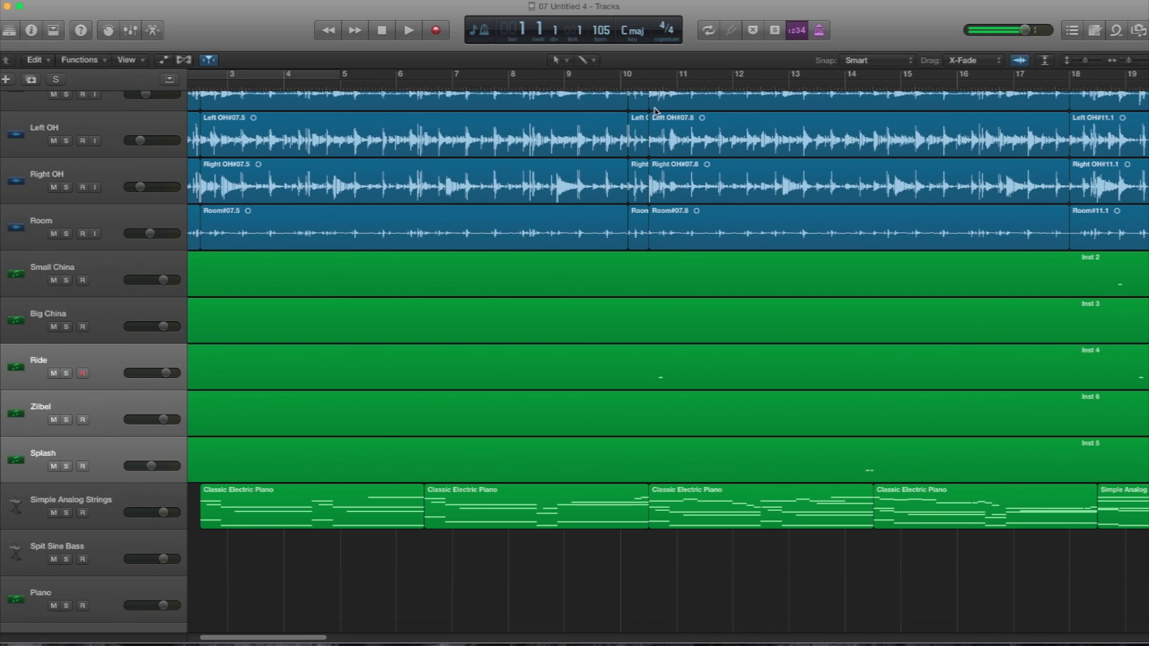
{"action": "left_click", "coordinate": [386, 639]}
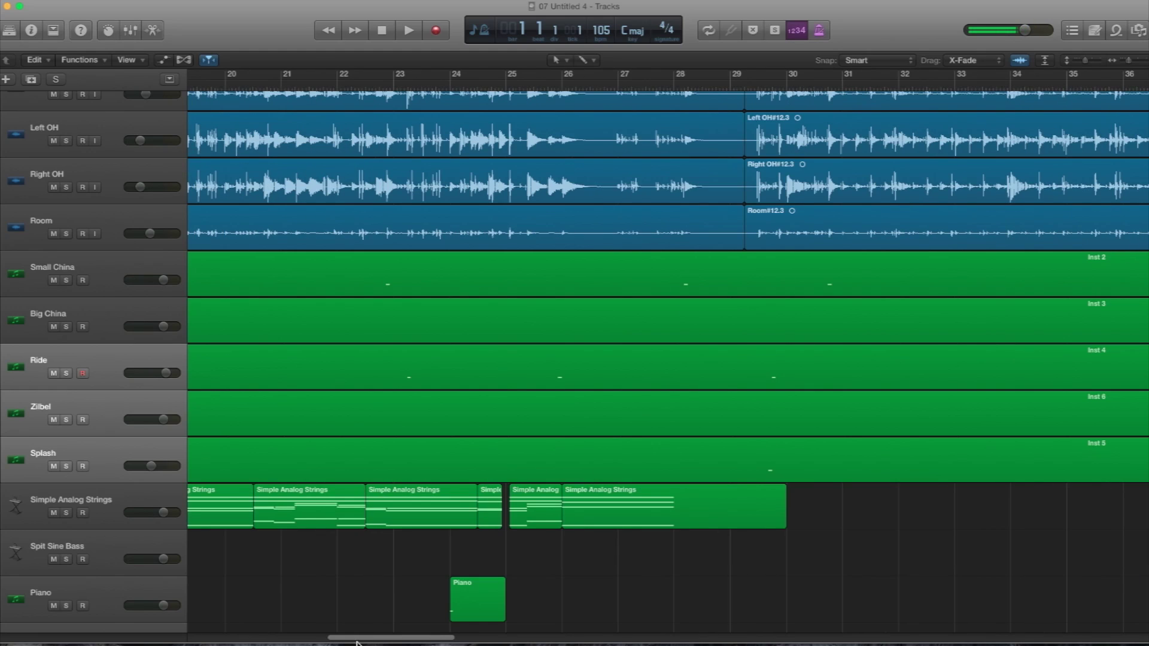
{"action": "left_click_drag", "start_coordinate": [355, 641], "coordinate": [341, 640]}
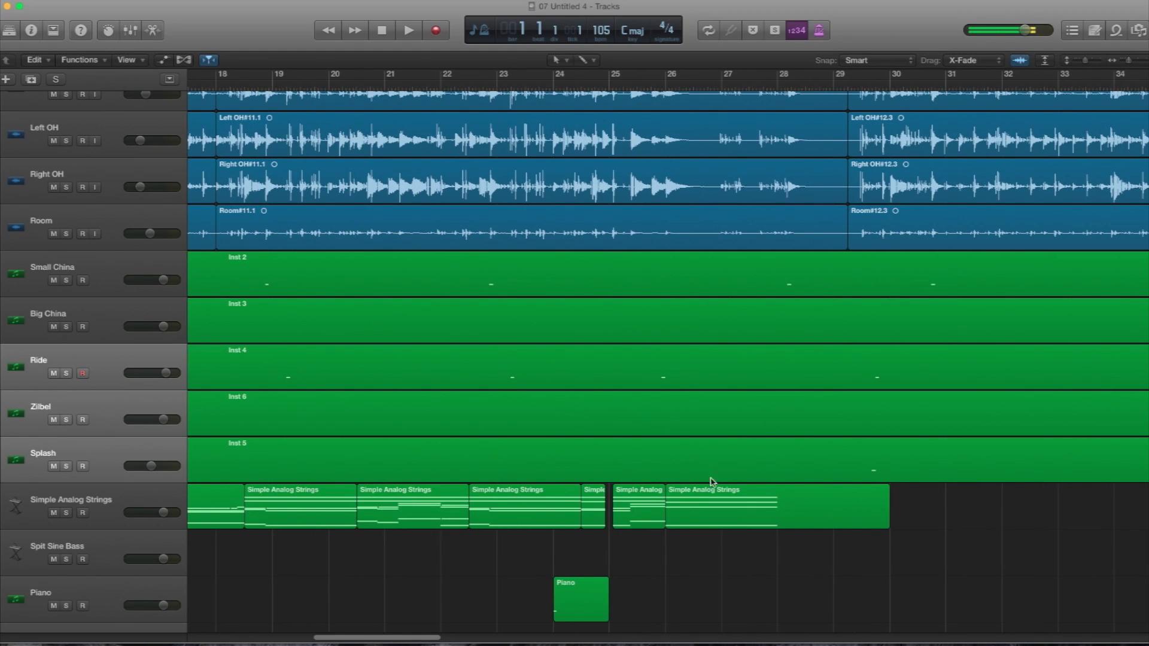
{"action": "key", "text": "space"}
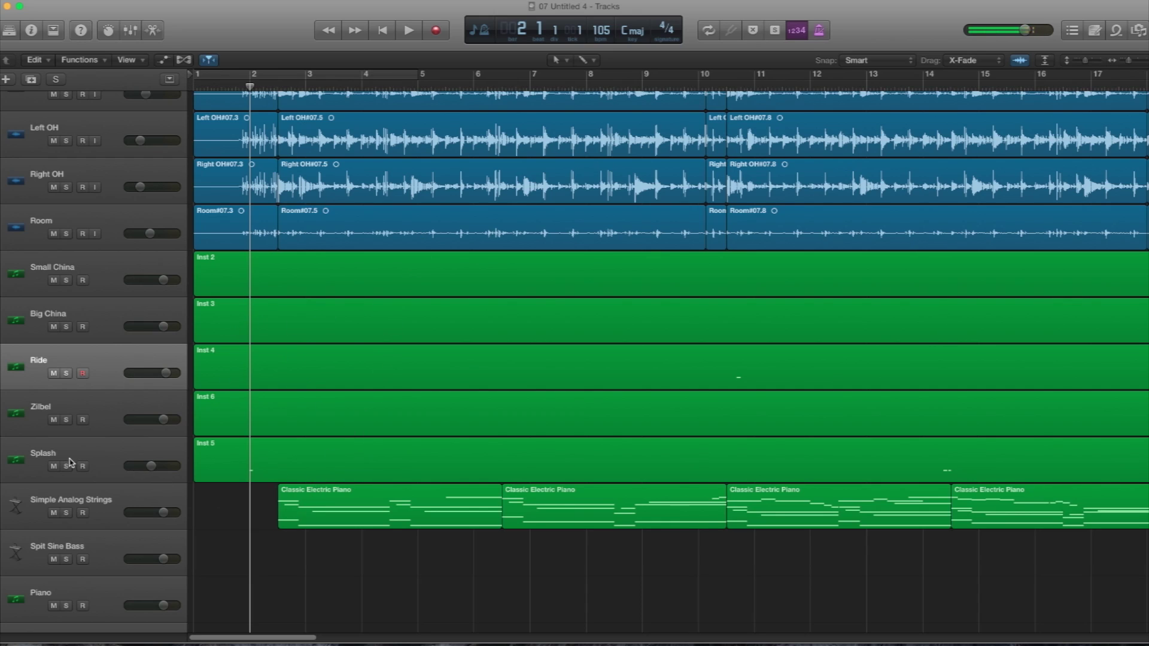
{"action": "left_click", "coordinate": [190, 444]}
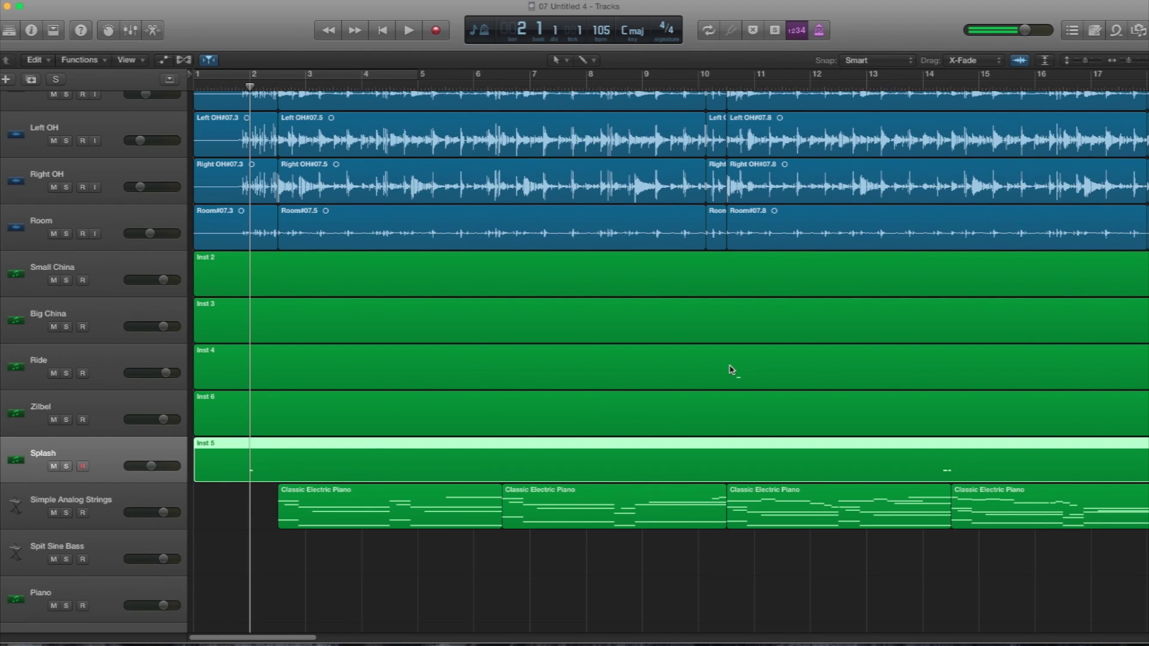
Scroll the drum tracks and select Snare Bot, Snare Top and the Snare Top + trigger track
{"action": "scroll", "coordinate": [731, 392], "scroll_direction": "up", "scroll_amount": 4}
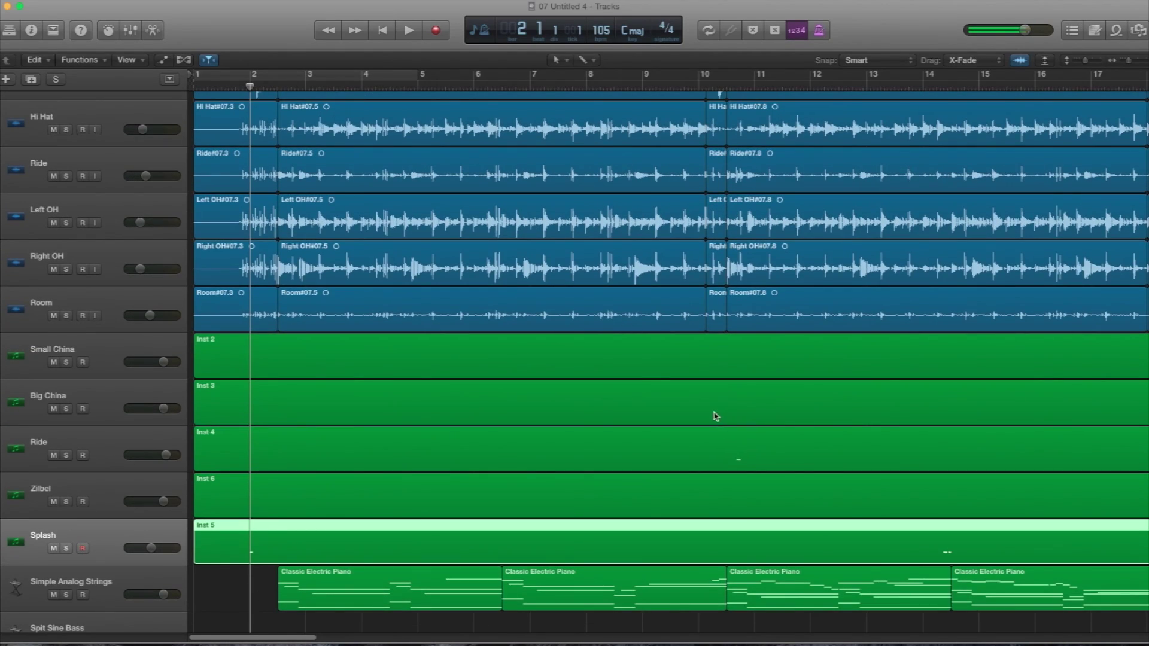
{"action": "scroll", "coordinate": [703, 404], "scroll_direction": "up", "scroll_amount": 2}
{"action": "scroll", "coordinate": [688, 445], "scroll_direction": "down", "scroll_amount": 5}
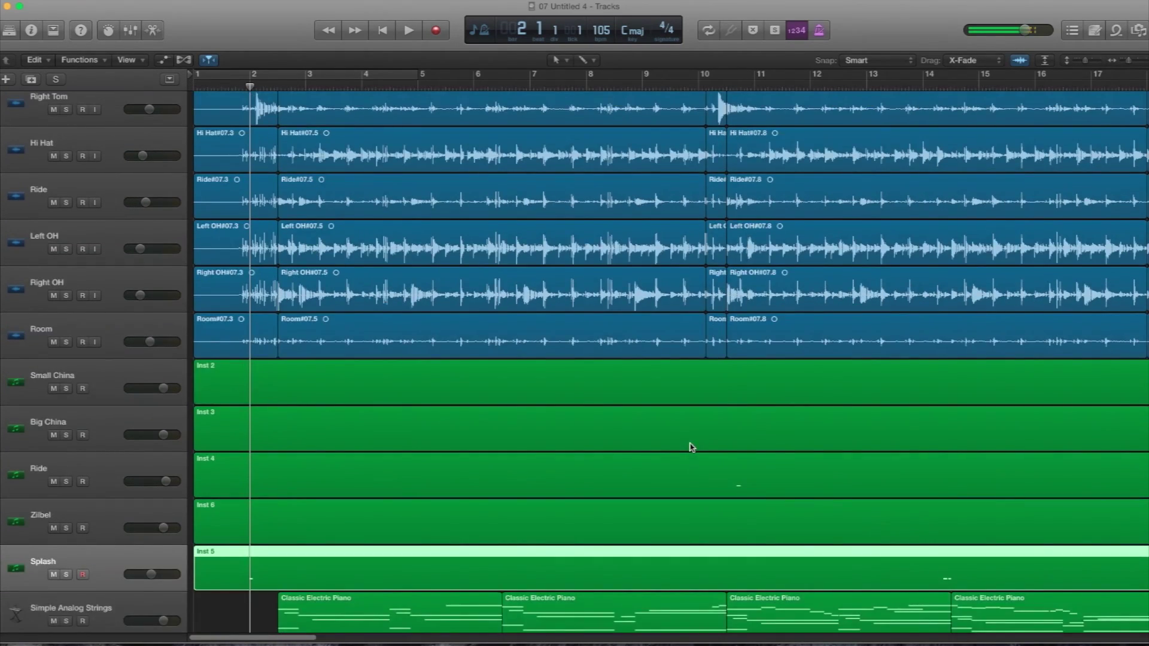
{"action": "scroll", "coordinate": [692, 449], "scroll_direction": "up", "scroll_amount": 10}
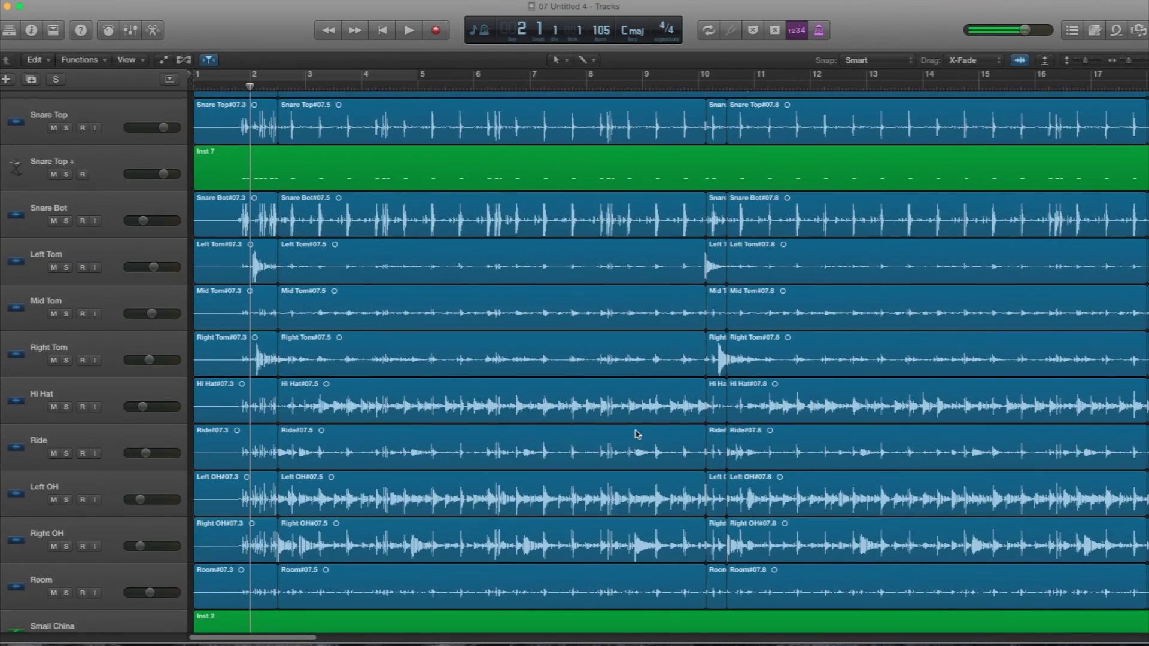
{"action": "left_click", "coordinate": [90, 214]}
{"action": "left_click", "coordinate": [79, 122]}
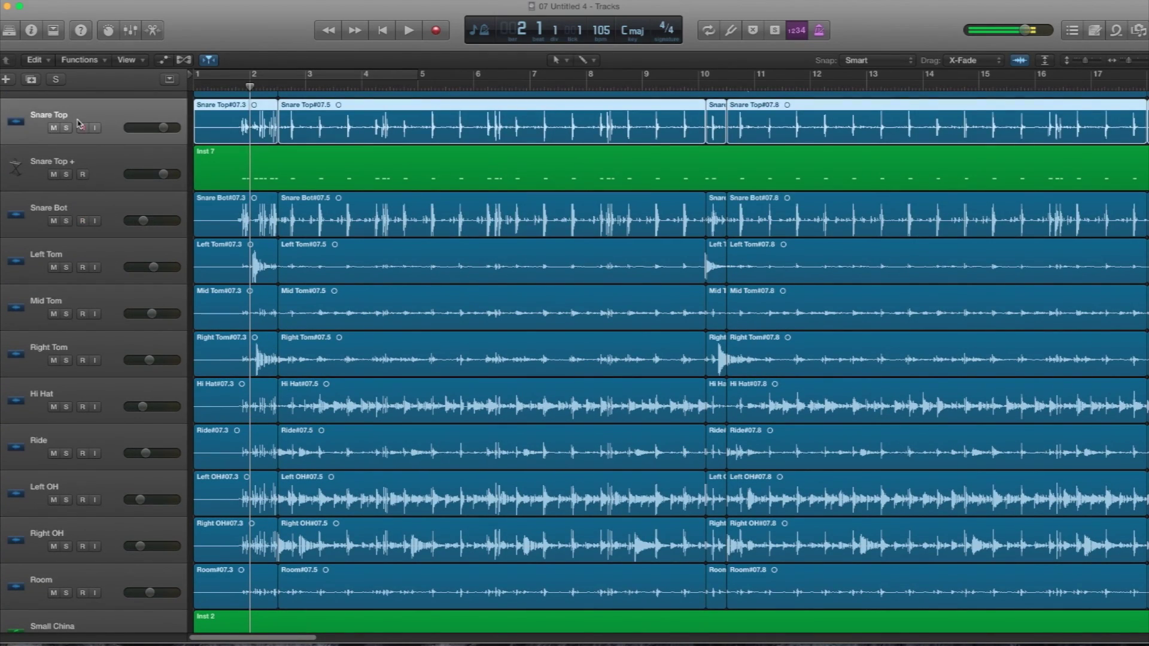
{"action": "scroll", "coordinate": [446, 543], "scroll_direction": "up", "scroll_amount": 3}
{"action": "left_click", "coordinate": [634, 282]}
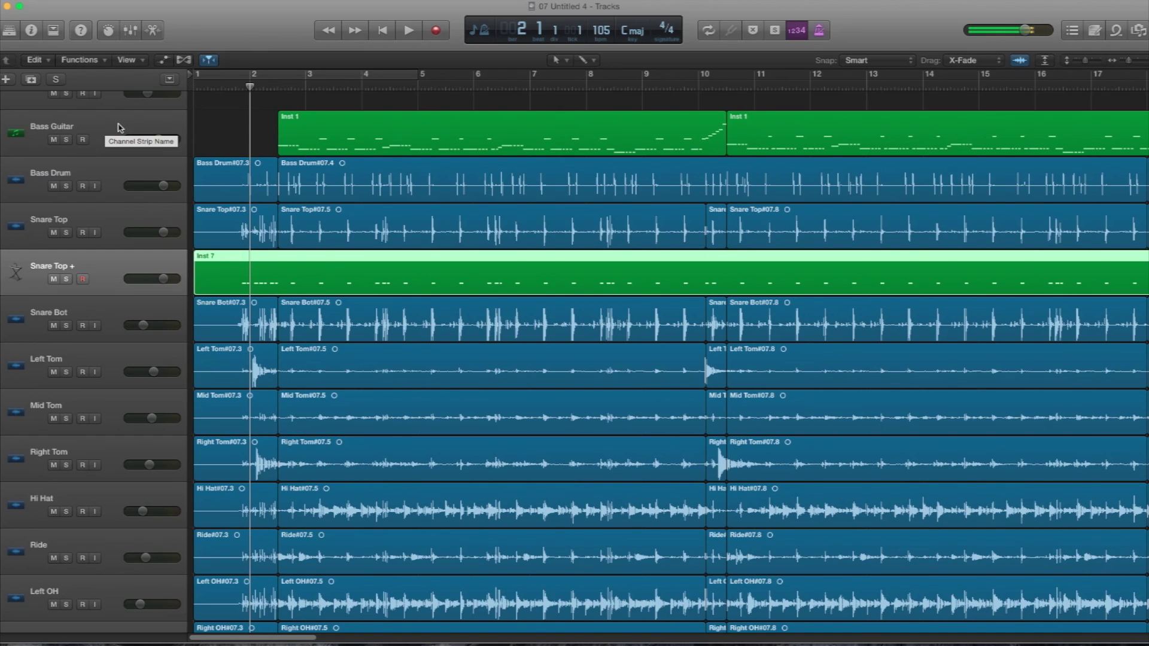
{"action": "scroll", "coordinate": [333, 469], "scroll_direction": "down", "scroll_amount": 2}
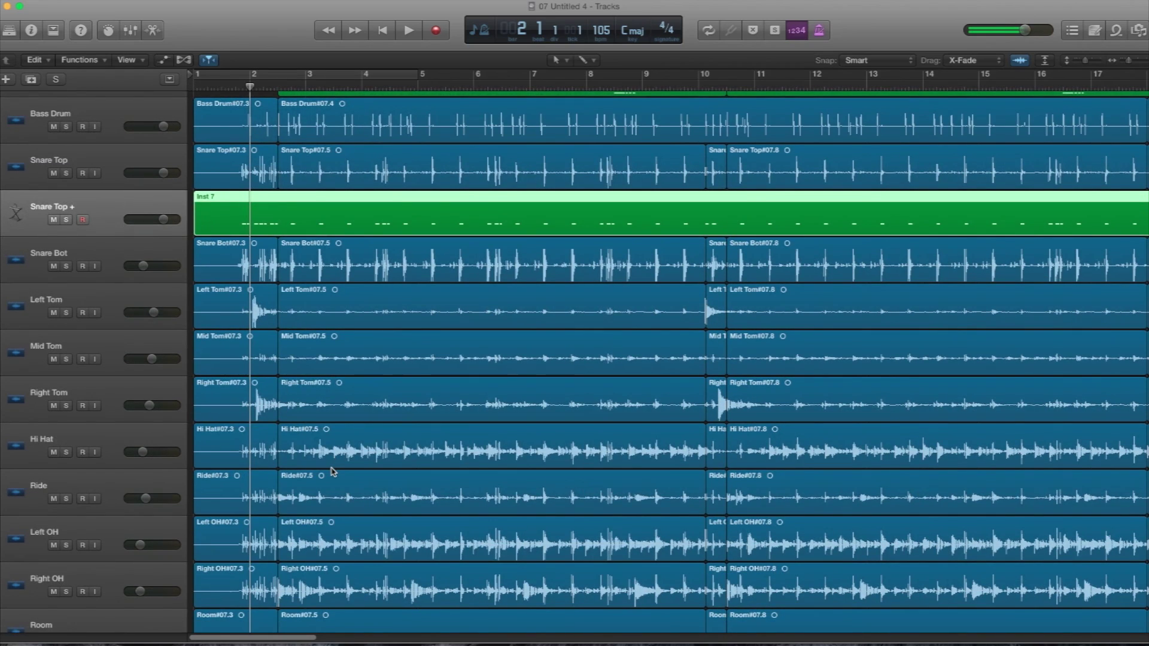
{"action": "scroll", "coordinate": [333, 472], "scroll_direction": "down", "scroll_amount": 2}
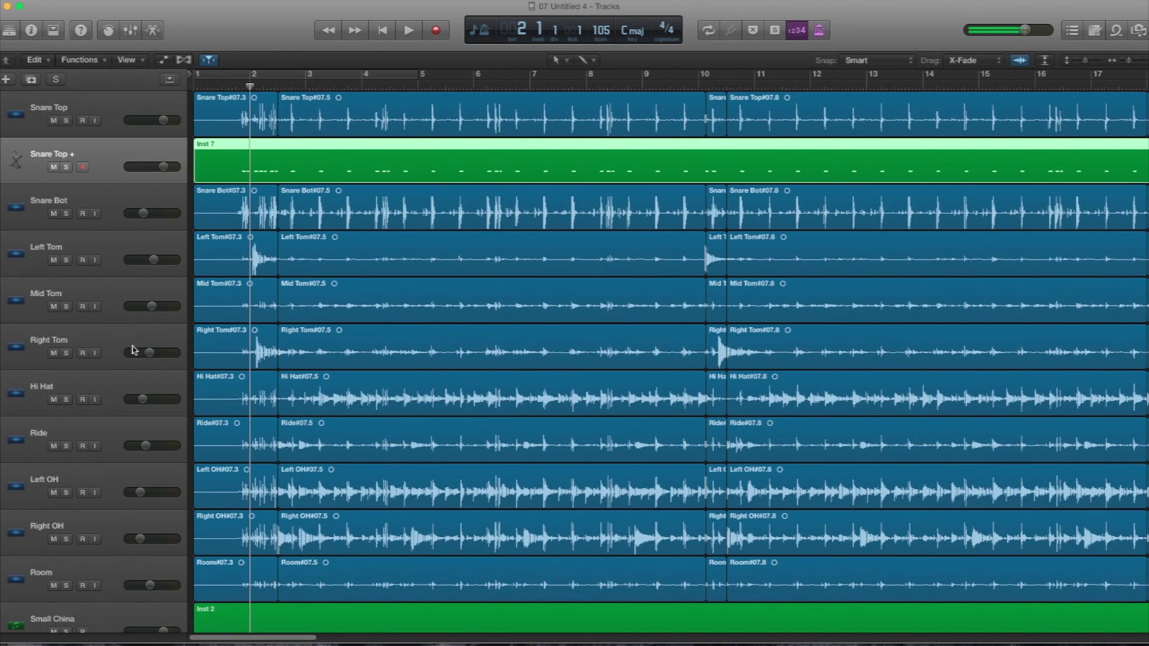
{"action": "scroll", "coordinate": [154, 466], "scroll_direction": "down", "scroll_amount": 2}
{"action": "scroll", "coordinate": [274, 641], "scroll_direction": "right", "scroll_amount": 3}
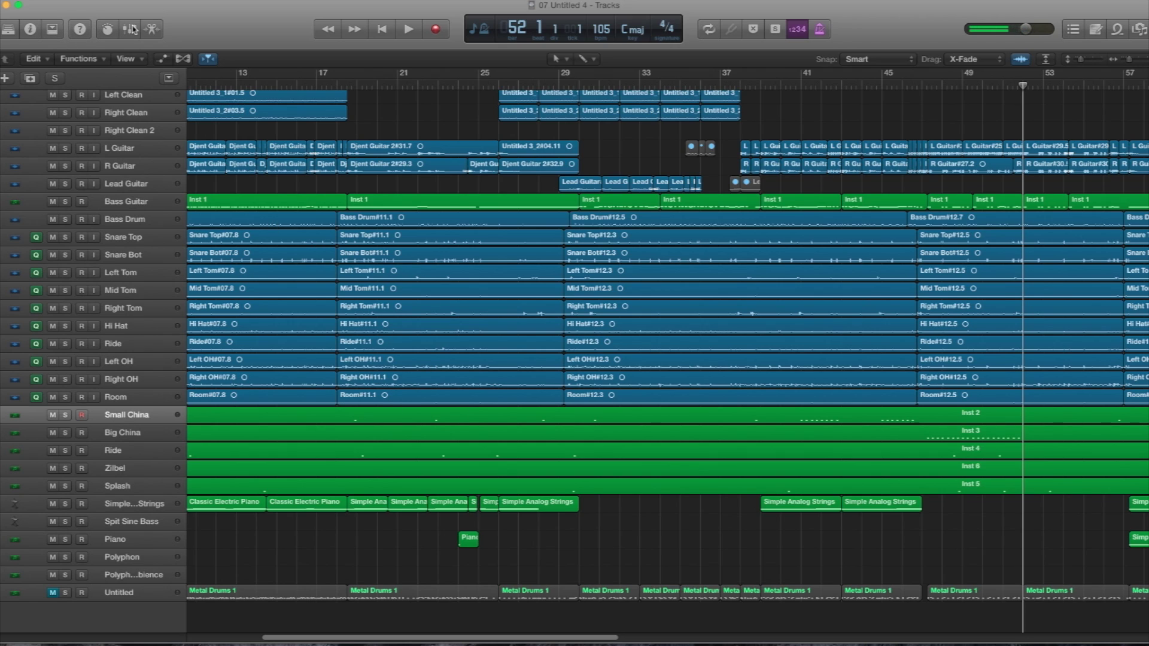
Insert the Steven Slate Trigger 2 MIDI-controlled effect in mono on the Small China track
{"action": "left_click", "coordinate": [30, 28]}
{"action": "left_click", "coordinate": [281, 420]}
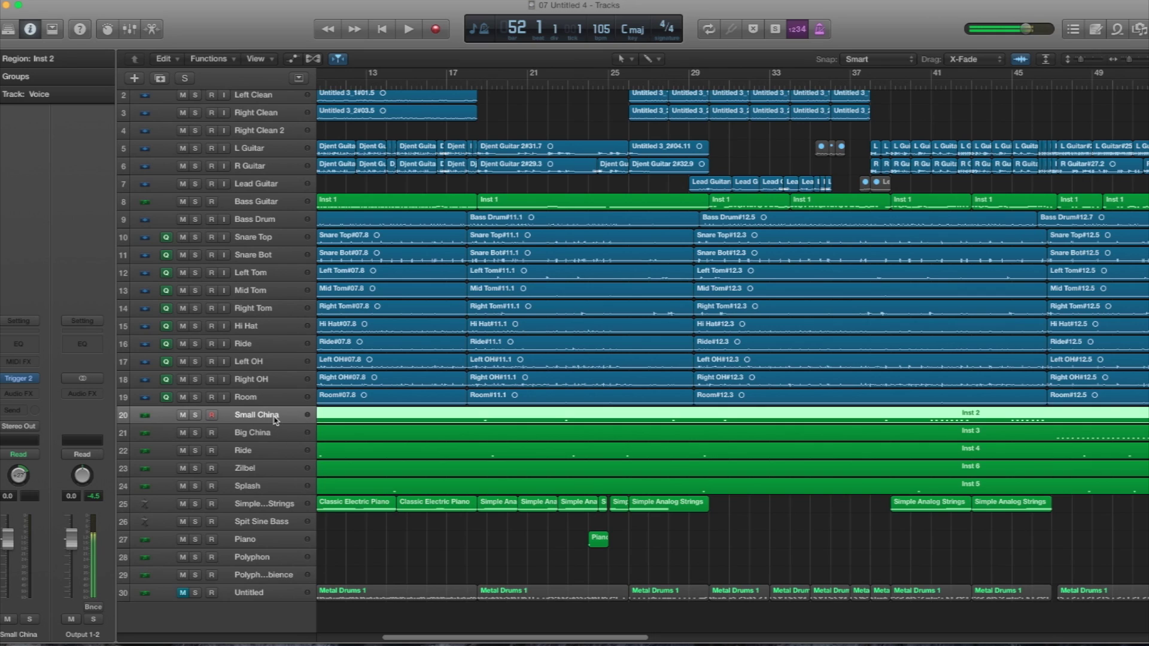
{"action": "left_click", "coordinate": [35, 378]}
{"action": "mouse_move", "coordinate": [77, 622]}
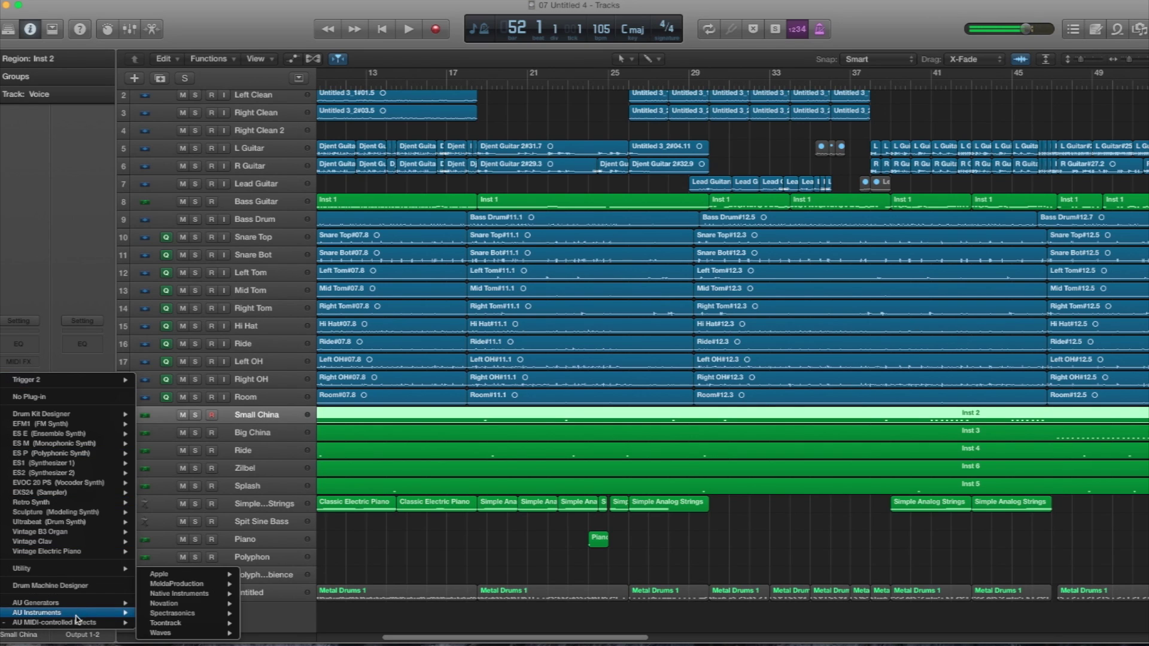
{"action": "mouse_move", "coordinate": [195, 609]}
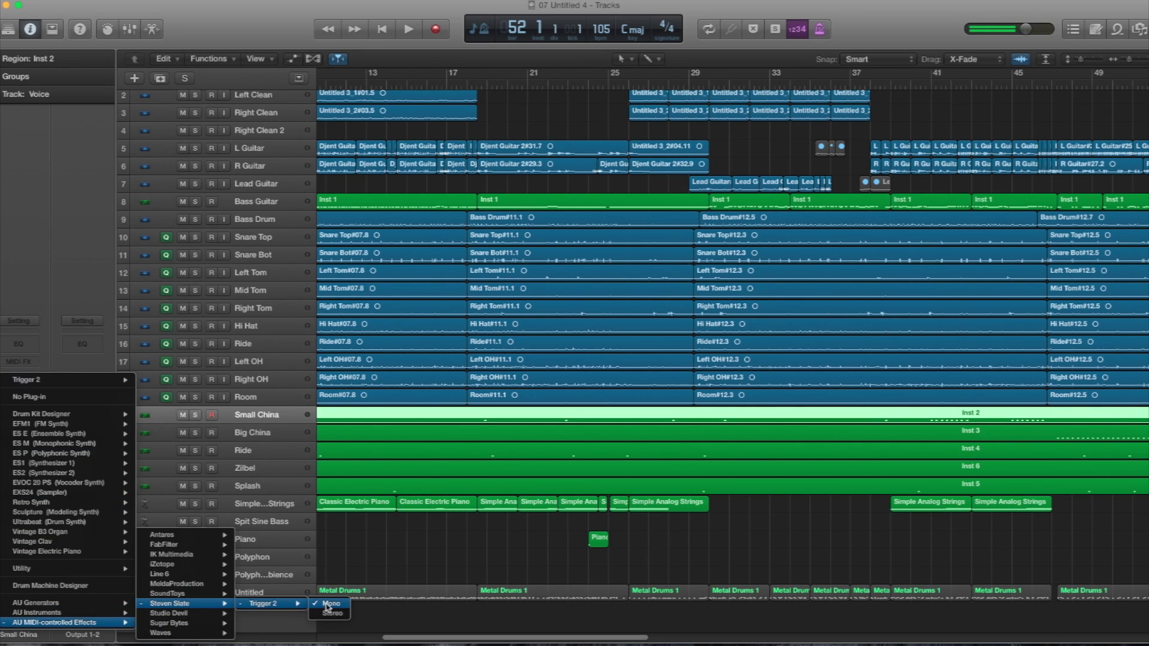
{"action": "left_click", "coordinate": [326, 605]}
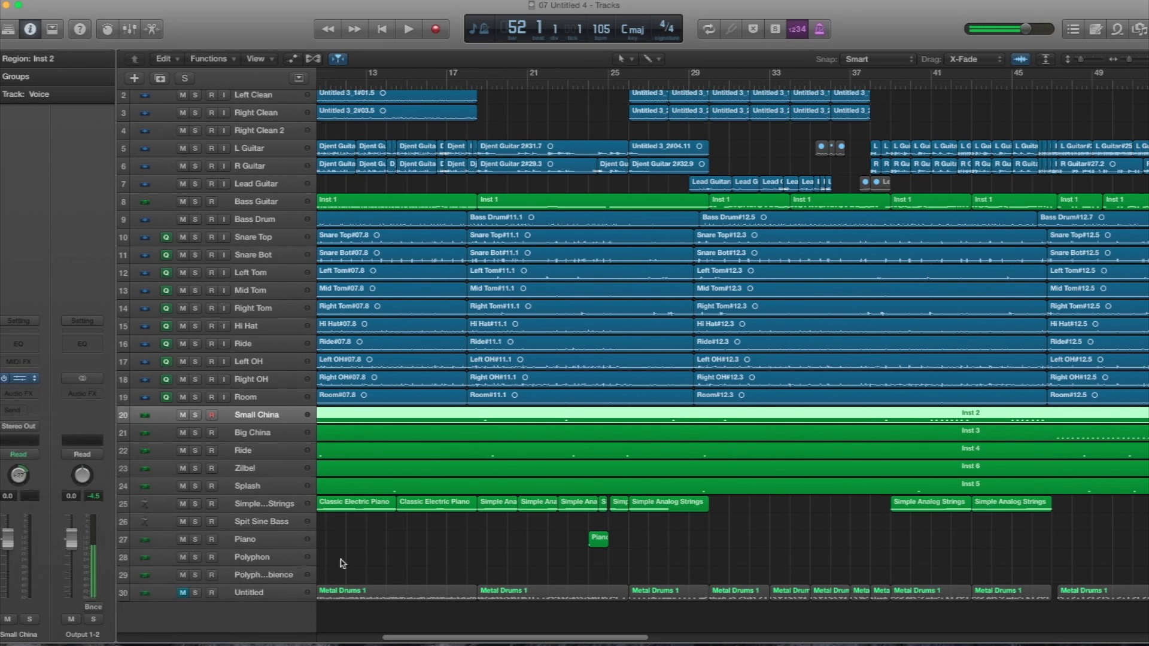
Position the Trigger 2 window and confirm its MIDI In note is 38 : D1
{"action": "left_click", "coordinate": [20, 379]}
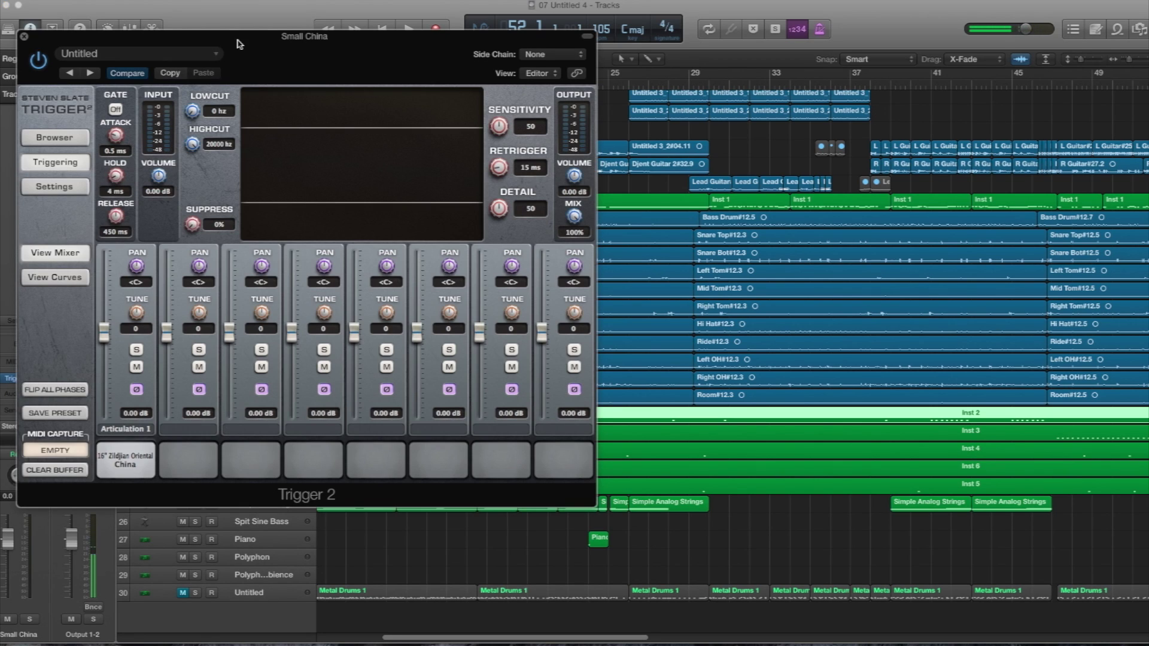
{"action": "left_click_drag", "start_coordinate": [239, 40], "coordinate": [570, 63]}
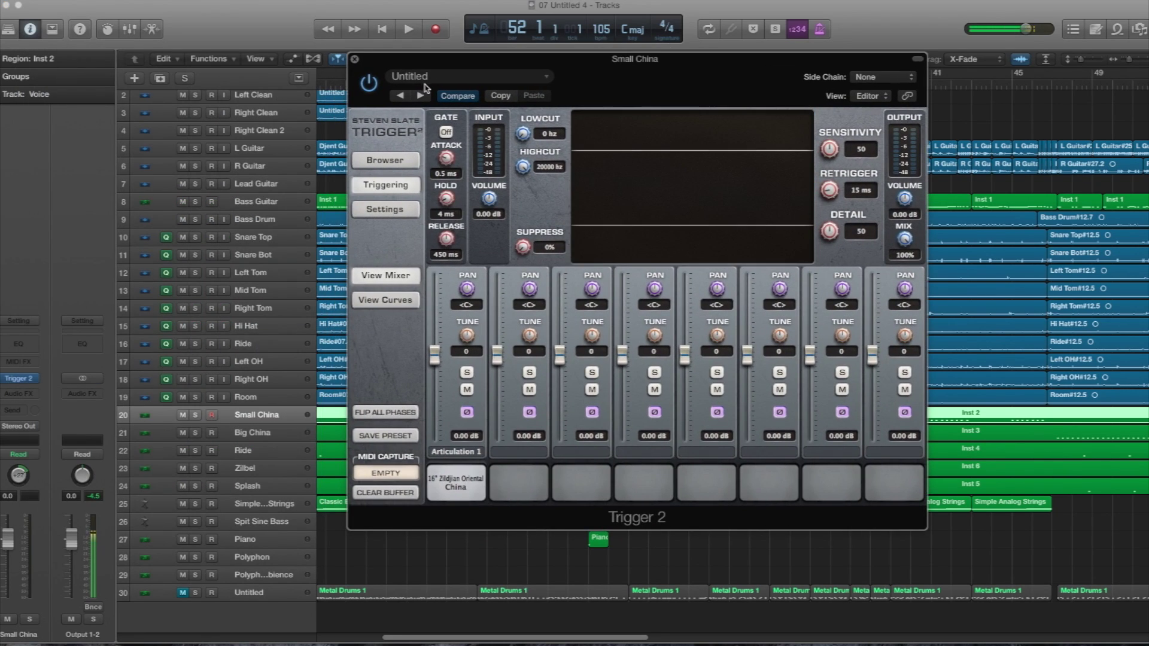
{"action": "left_click_drag", "start_coordinate": [501, 59], "coordinate": [699, 24]}
{"action": "left_click", "coordinate": [596, 179]}
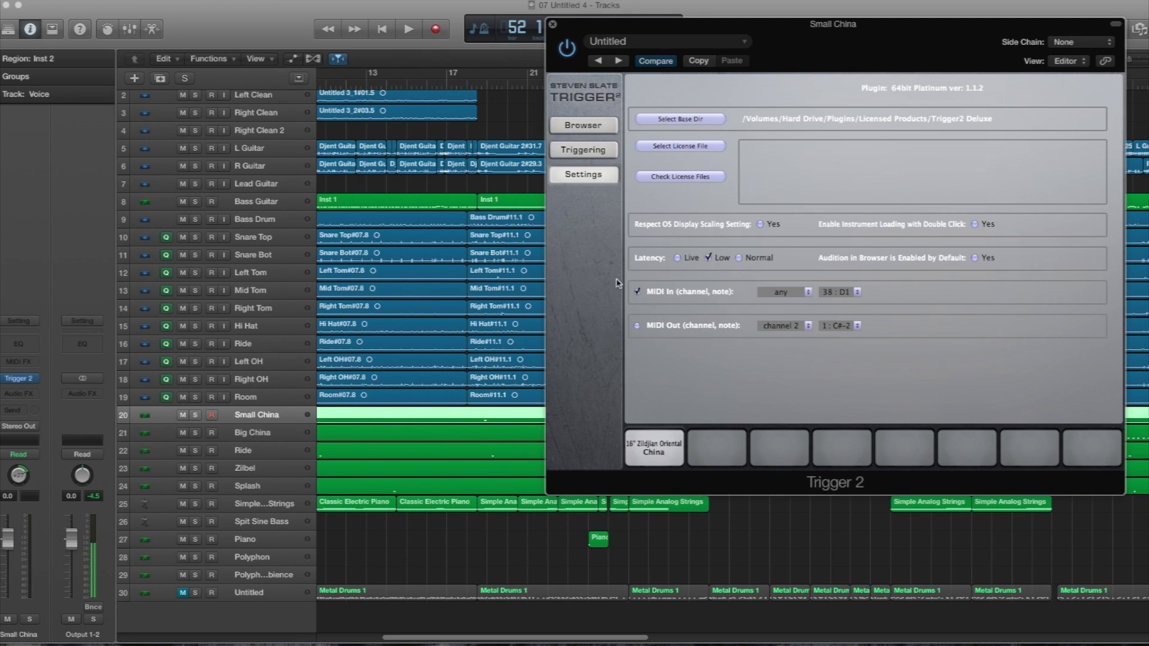
{"action": "left_click", "coordinate": [859, 296]}
{"action": "left_click", "coordinate": [862, 293]}
Show Small China's Inst 2 region in the Piano Roll and select all 25 trigger-pitch notes
{"action": "double_click", "coordinate": [451, 420]}
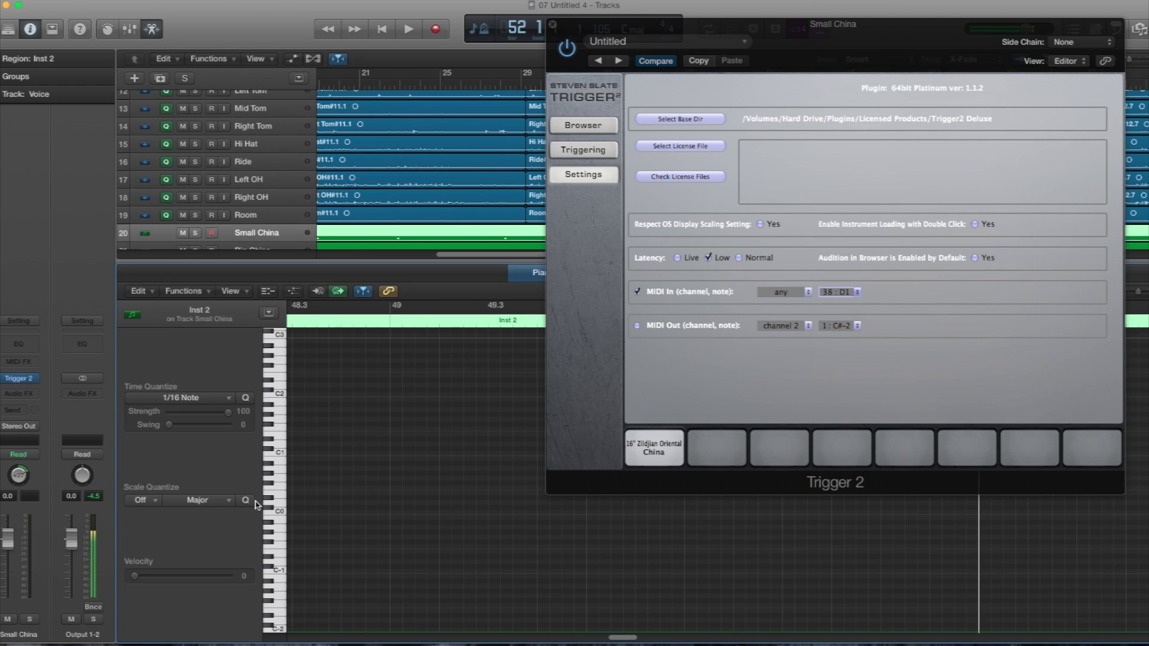
{"action": "scroll", "coordinate": [287, 470], "scroll_direction": "up", "scroll_amount": 1}
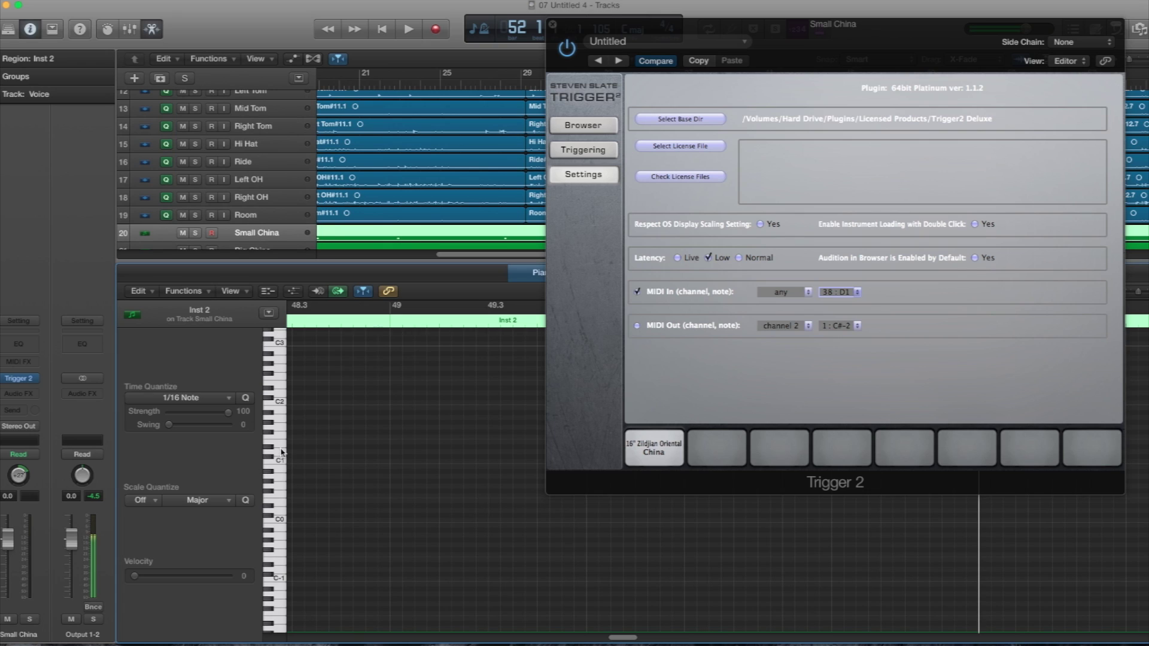
{"action": "left_click_drag", "start_coordinate": [616, 639], "coordinate": [697, 640]}
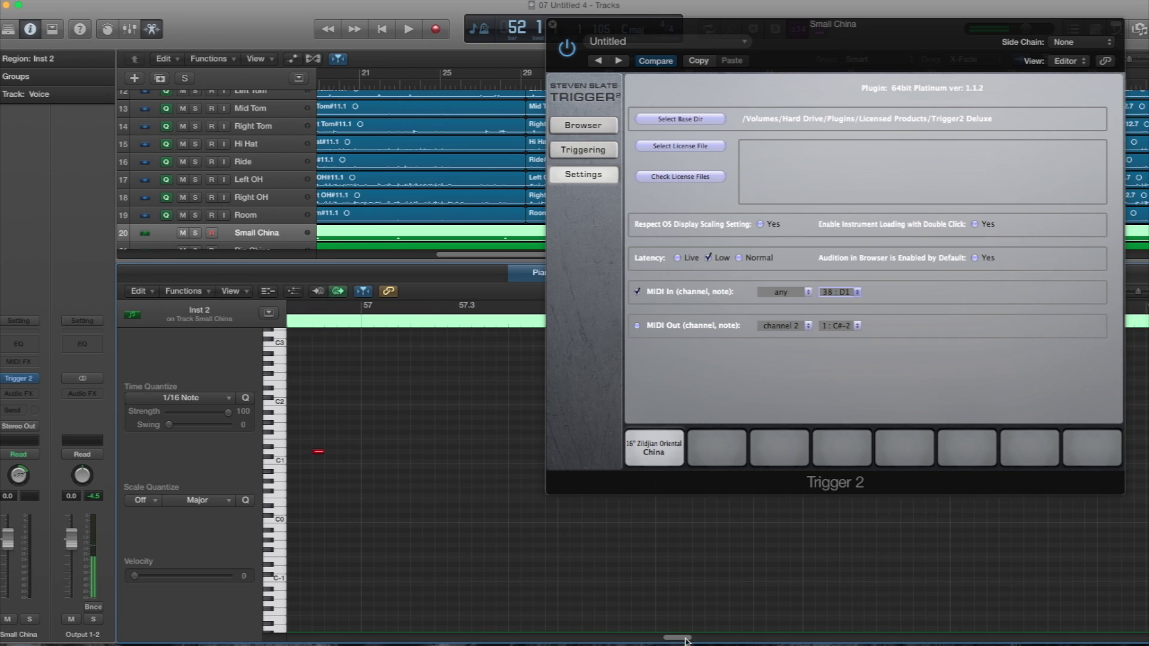
{"action": "left_click", "coordinate": [273, 454]}
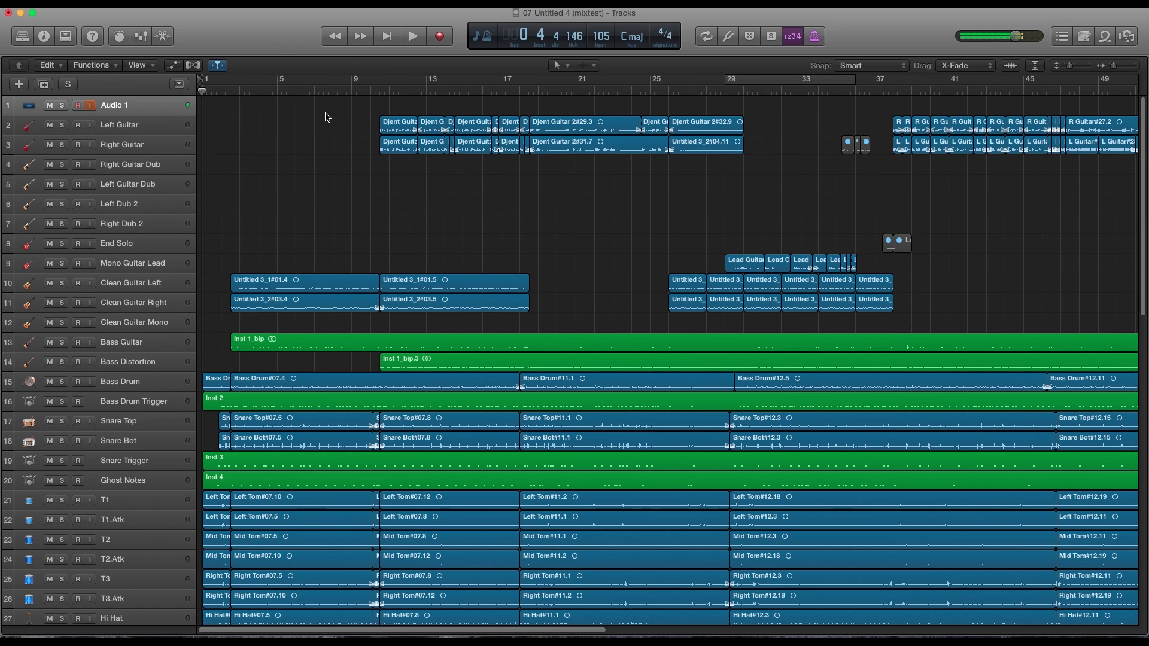
{"action": "scroll", "coordinate": [600, 520], "scroll_direction": "down", "scroll_amount": 3}
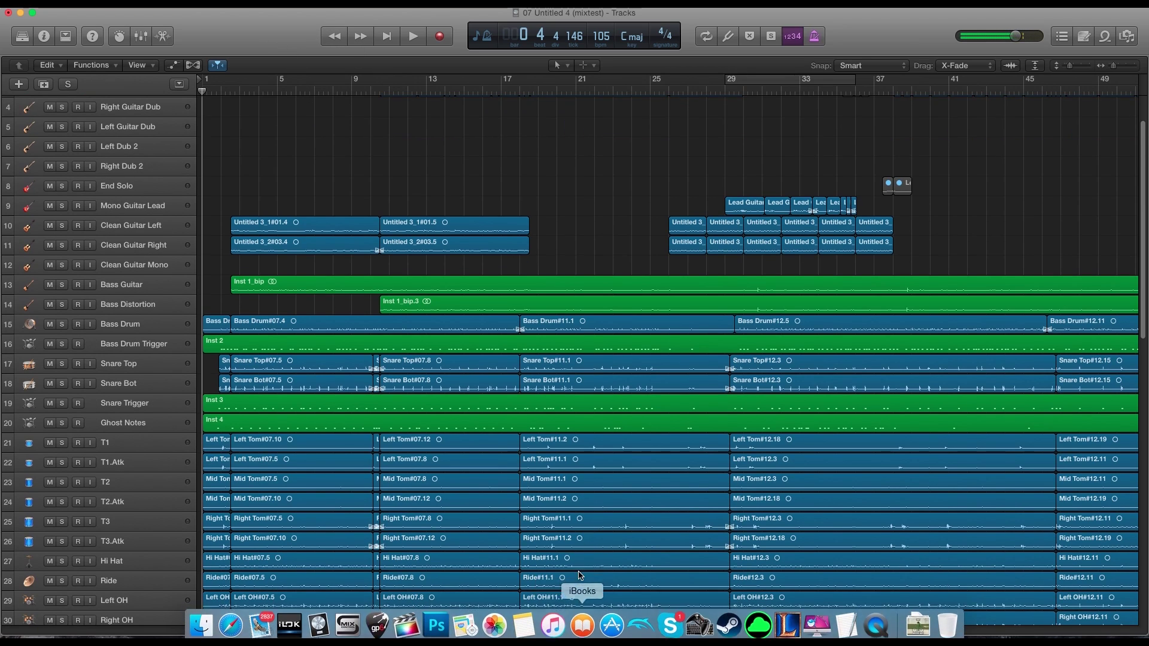
{"action": "scroll", "coordinate": [465, 461], "scroll_direction": "down", "scroll_amount": 4}
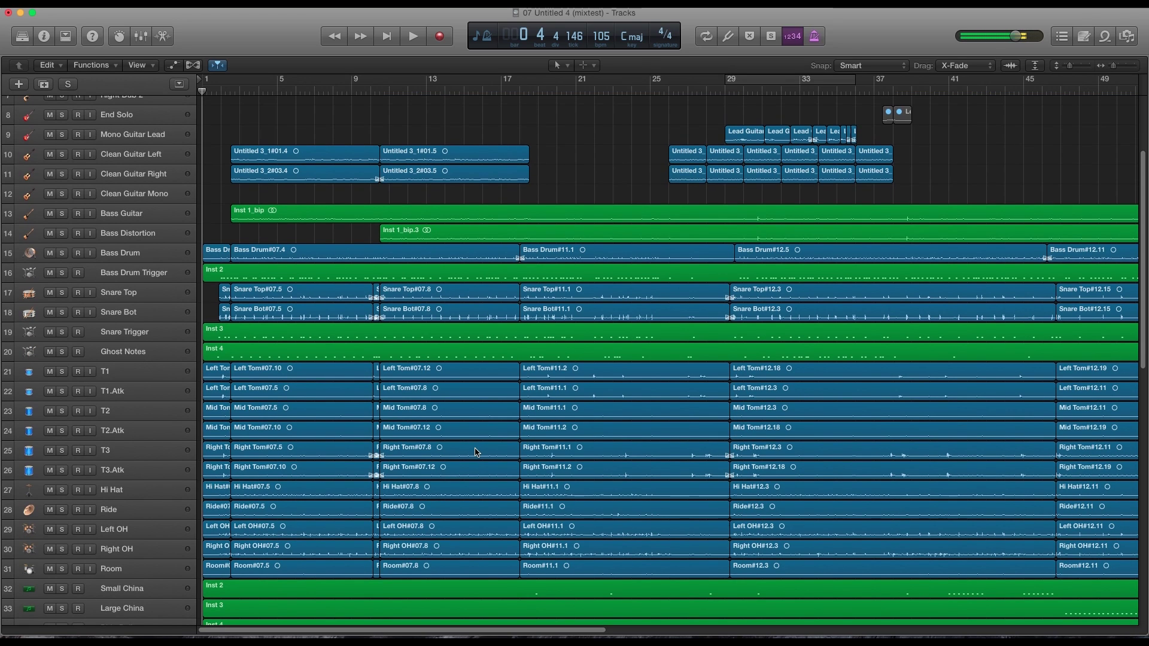
{"action": "left_click", "coordinate": [127, 274]}
{"action": "scroll", "coordinate": [149, 350], "scroll_direction": "down", "scroll_amount": 1}
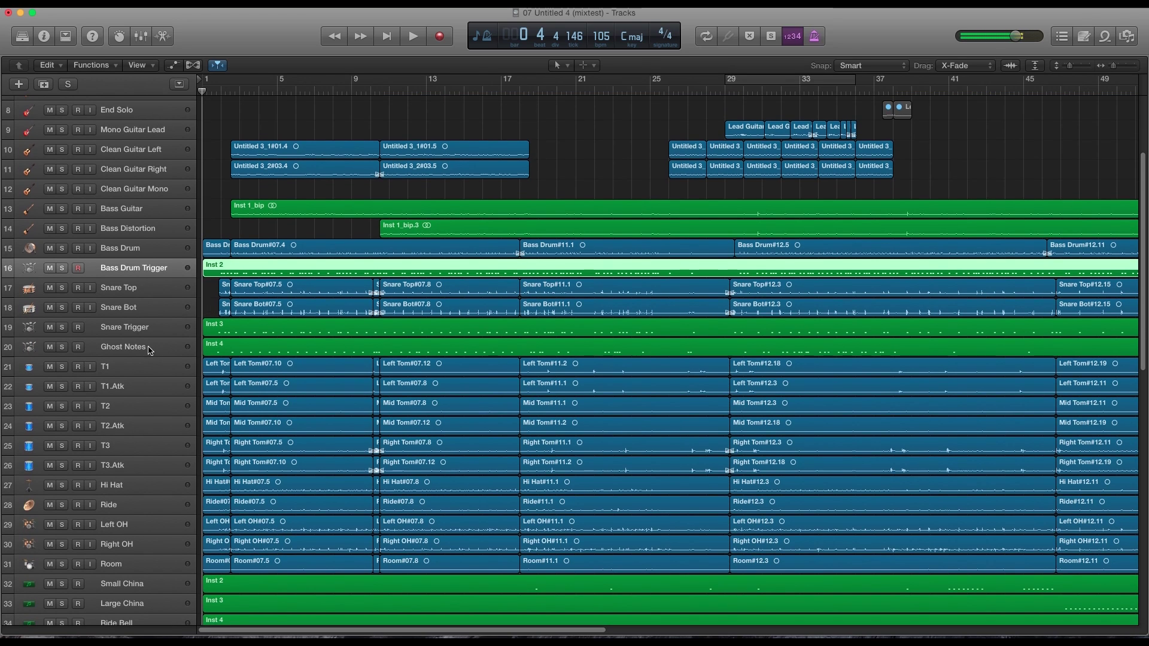
{"action": "scroll", "coordinate": [155, 404], "scroll_direction": "up", "scroll_amount": 7}
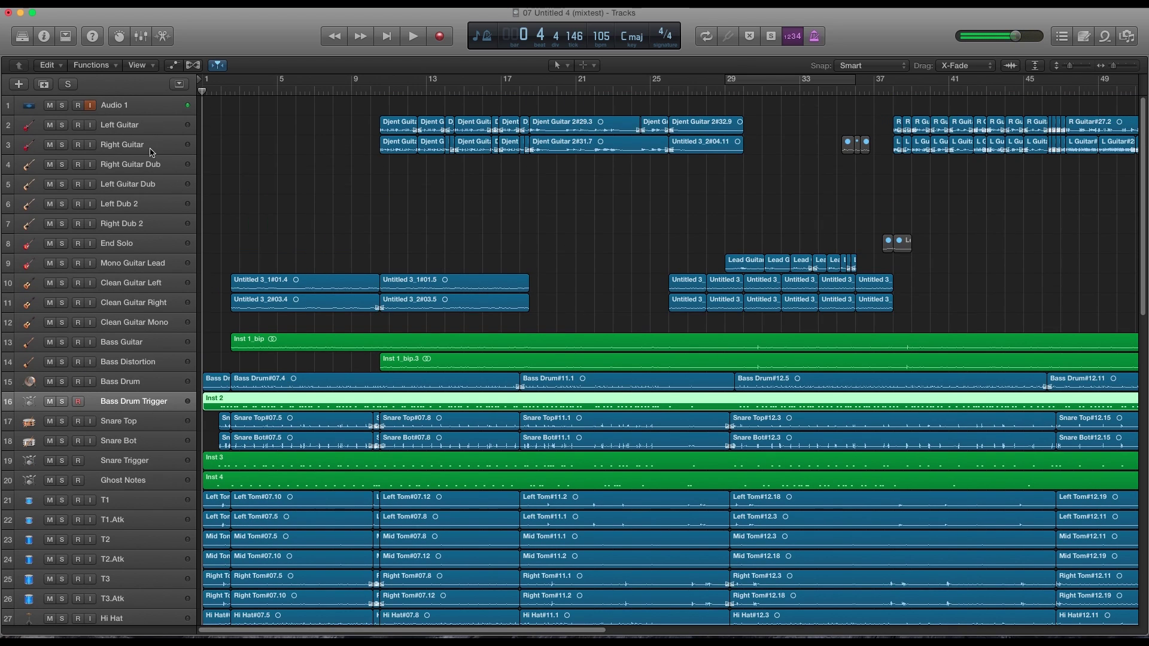
{"action": "left_click", "coordinate": [141, 131]}
{"action": "scroll", "coordinate": [159, 399], "scroll_direction": "down", "scroll_amount": 8}
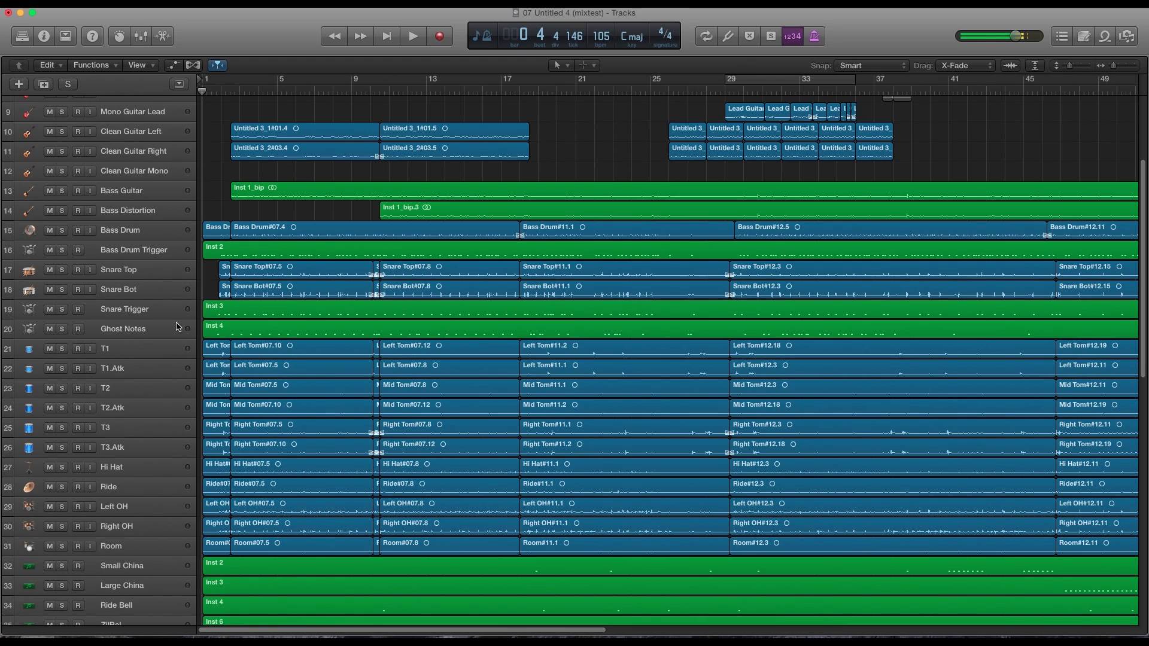
{"action": "left_click", "coordinate": [145, 235]}
{"action": "scroll", "coordinate": [147, 395], "scroll_direction": "down", "scroll_amount": 5}
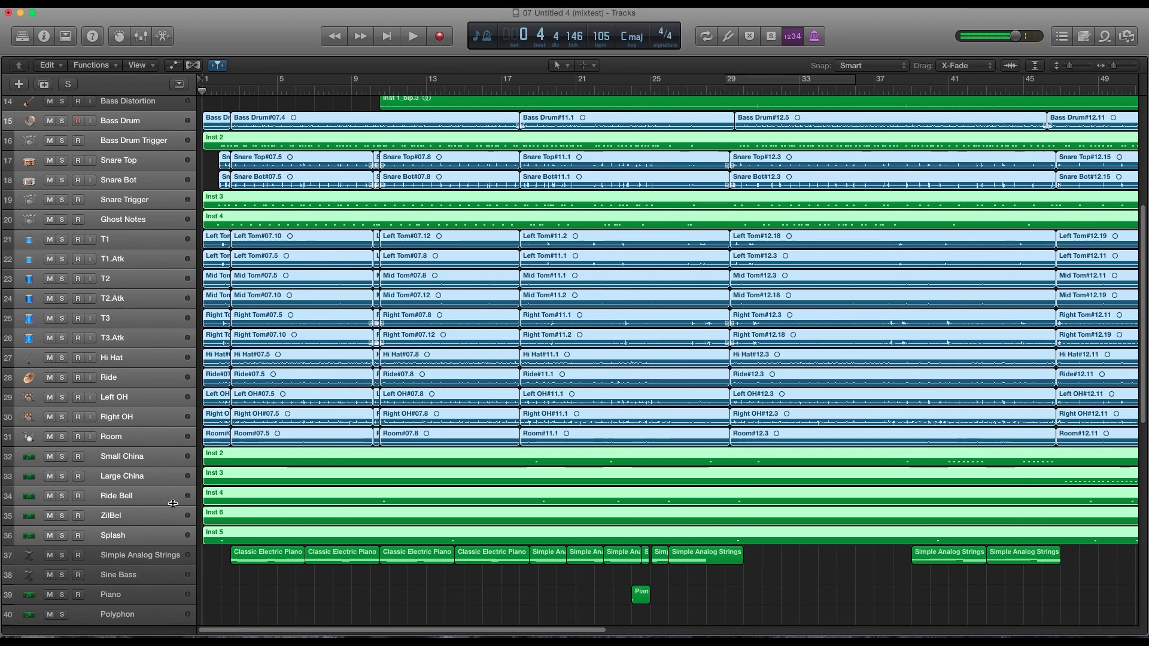
{"action": "scroll", "coordinate": [127, 219], "scroll_direction": "up", "scroll_amount": 1}
{"action": "left_click", "coordinate": [127, 216]}
{"action": "left_click", "coordinate": [137, 154]}
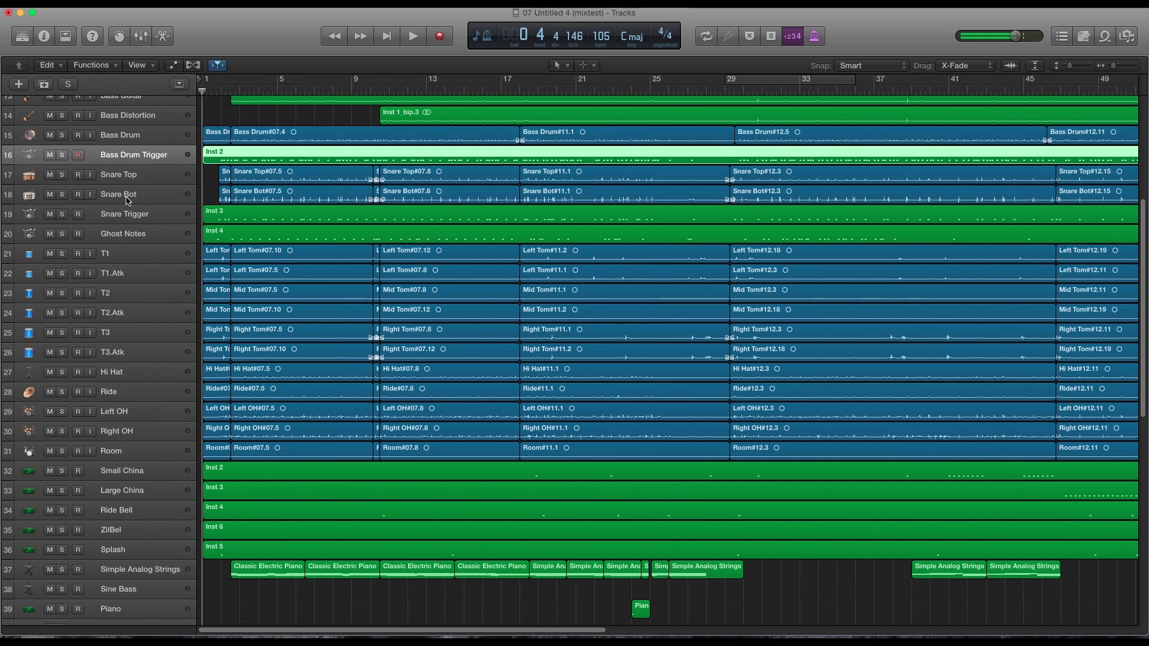
{"action": "left_click", "coordinate": [128, 216]}
{"action": "left_click", "coordinate": [126, 179]}
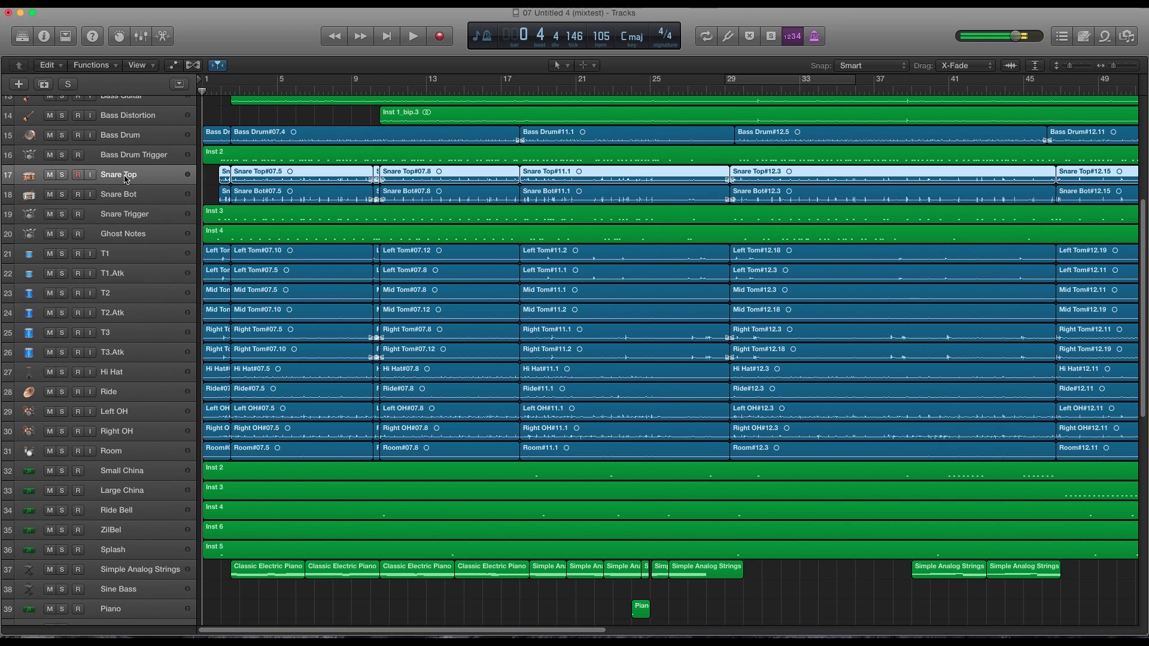
{"action": "left_click", "coordinate": [132, 227]}
{"action": "left_click", "coordinate": [132, 220]}
{"action": "key", "text": "Up"}
{"action": "key", "text": "Up"}
{"action": "key", "text": "Up"}
{"action": "key", "text": "Up"}
{"action": "scroll", "coordinate": [172, 253], "scroll_direction": "up", "scroll_amount": 1}
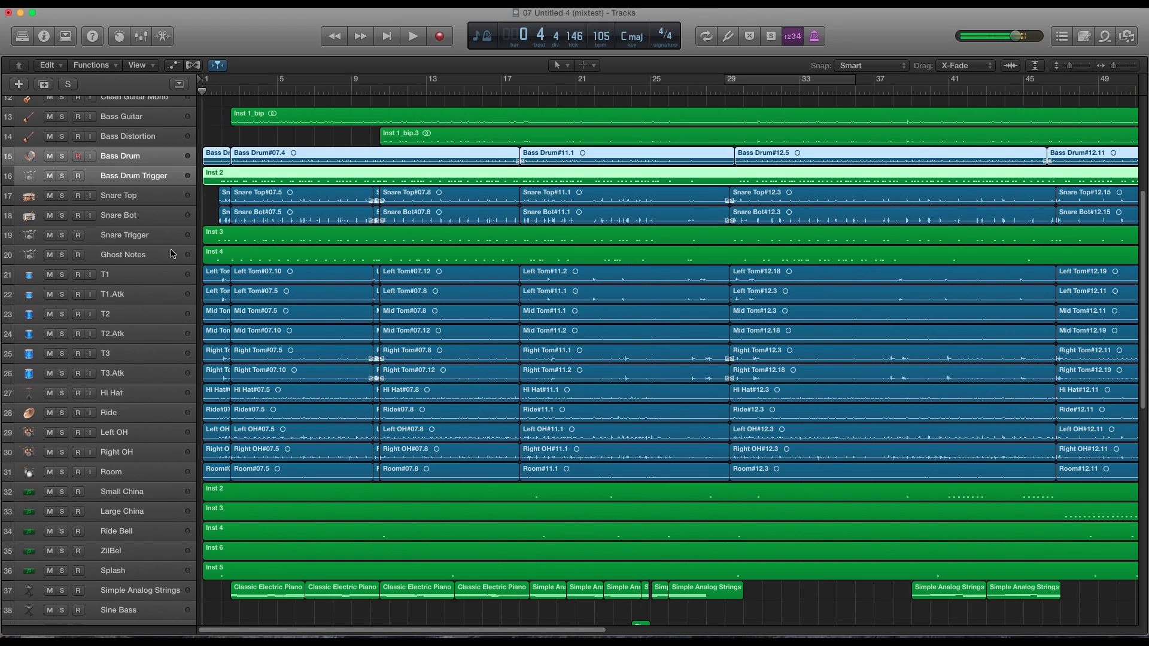
{"action": "left_click", "coordinate": [150, 252]}
{"action": "left_click", "coordinate": [150, 236]}
{"action": "left_click", "coordinate": [147, 275]}
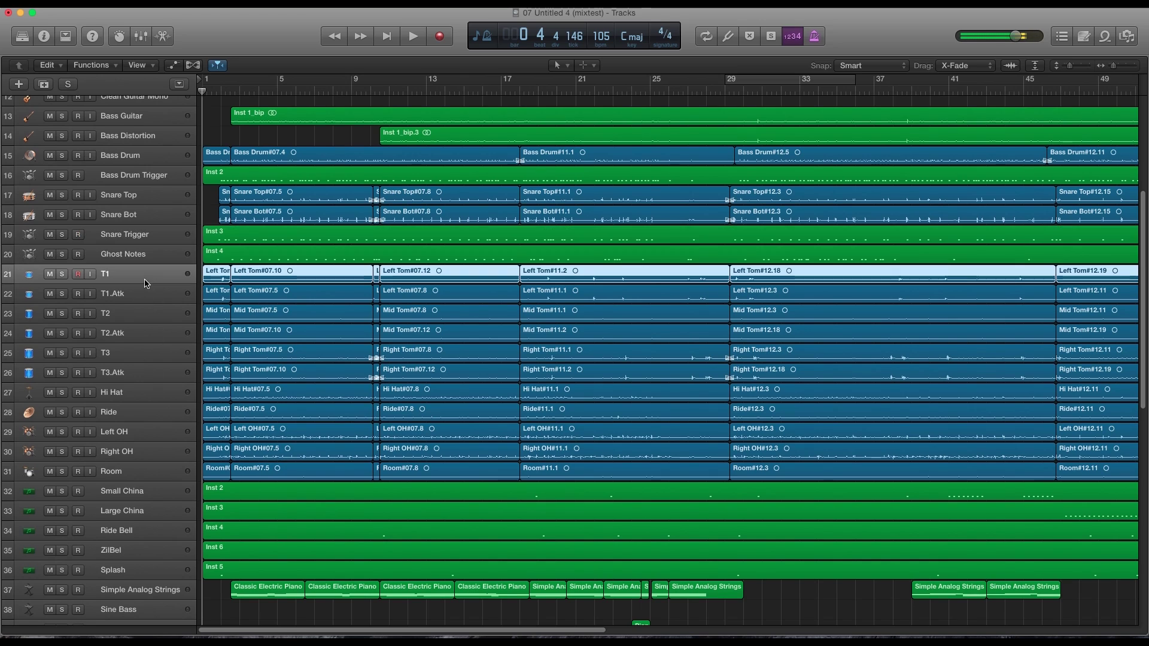
{"action": "left_click", "coordinate": [145, 374], "text": "shift"}
{"action": "left_click", "coordinate": [135, 392]}
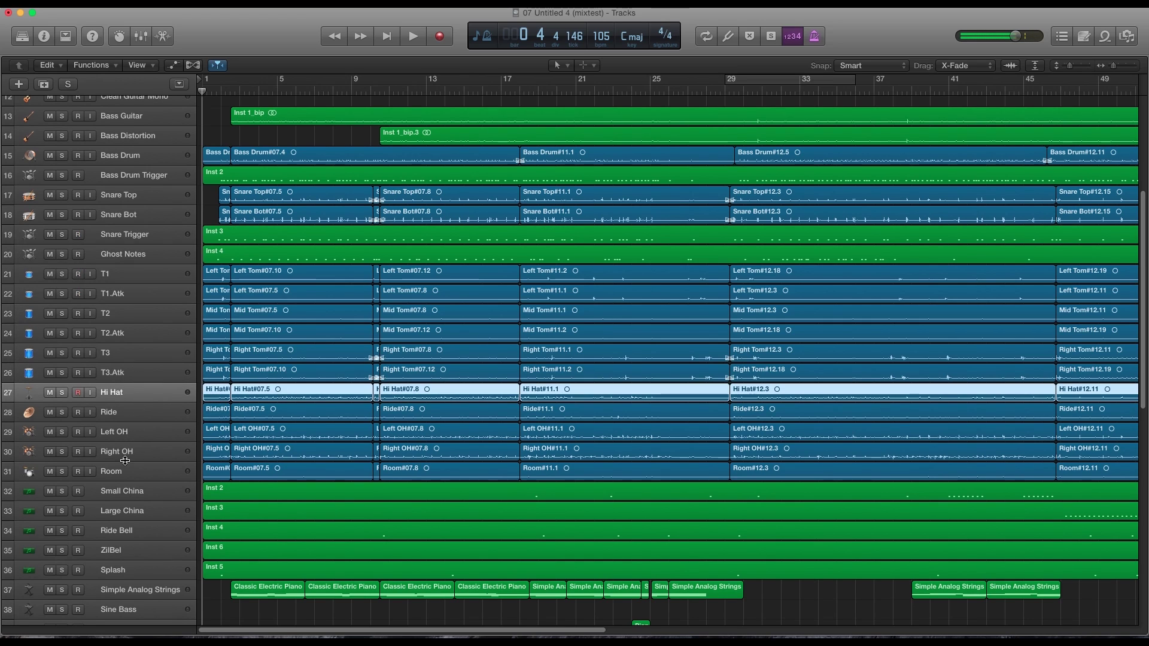
{"action": "left_click", "coordinate": [125, 467], "text": "shift"}
{"action": "scroll", "coordinate": [158, 508], "scroll_direction": "down", "scroll_amount": 2}
{"action": "left_click", "coordinate": [144, 437]}
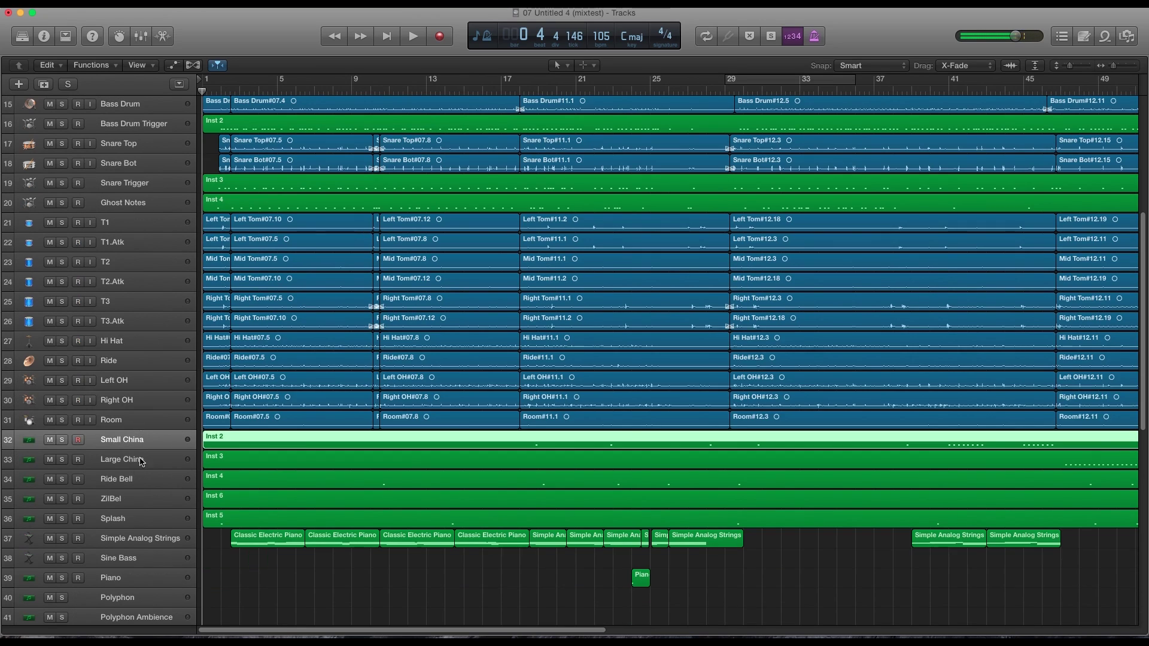
{"action": "left_click", "coordinate": [132, 520], "text": "shift"}
{"action": "left_click", "coordinate": [145, 417]}
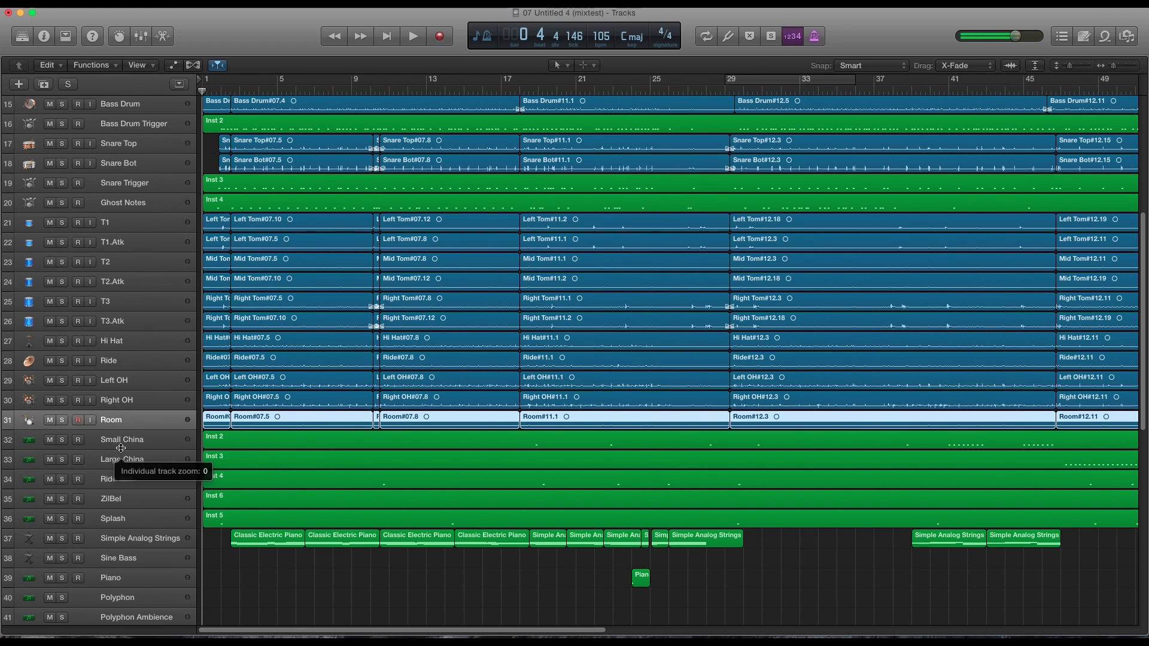
{"action": "scroll", "coordinate": [314, 474], "scroll_direction": "up", "scroll_amount": 6}
{"action": "scroll", "coordinate": [314, 475], "scroll_direction": "down", "scroll_amount": 5}
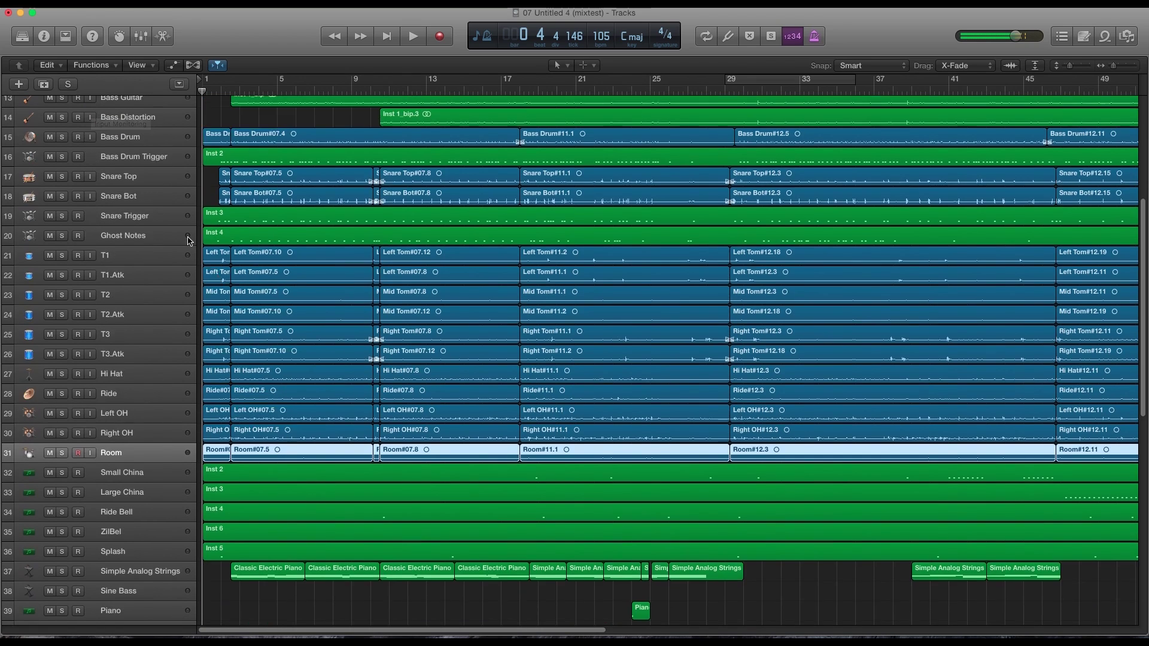
{"action": "scroll", "coordinate": [315, 430], "scroll_direction": "up", "scroll_amount": 6}
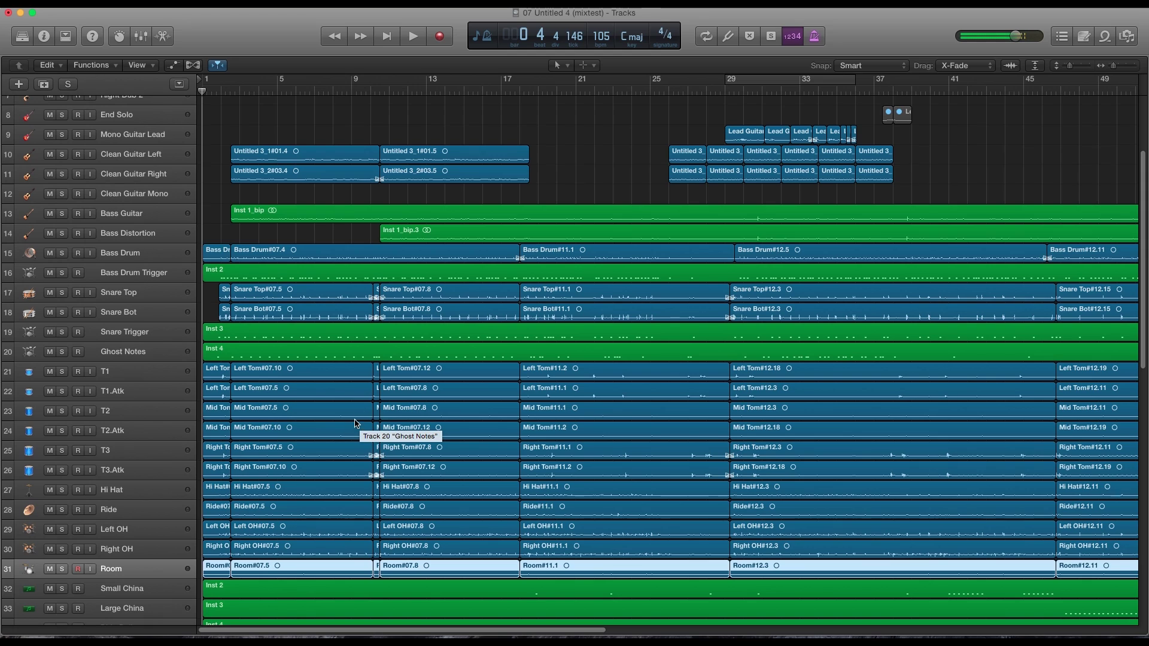
{"action": "scroll", "coordinate": [310, 302], "scroll_direction": "up", "scroll_amount": 7}
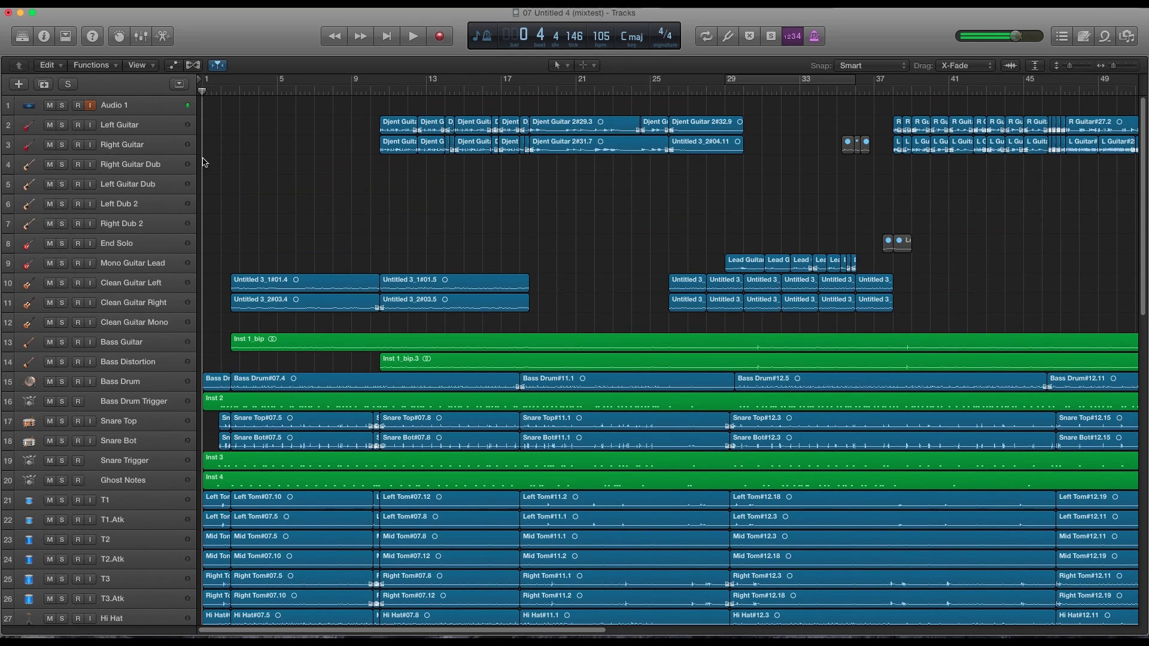
Show the Mixer with X and start playback from bar 7
{"action": "key", "text": "x"}
{"action": "left_click", "coordinate": [371, 91]}
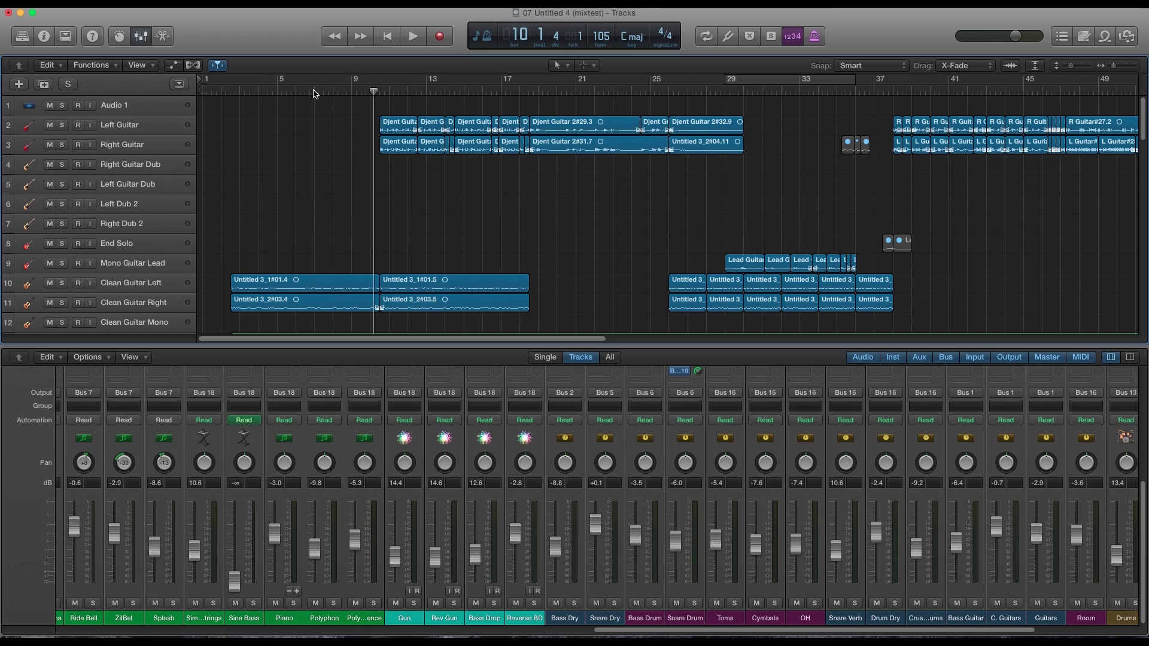
{"action": "left_click", "coordinate": [315, 91]}
{"action": "key", "text": "space"}
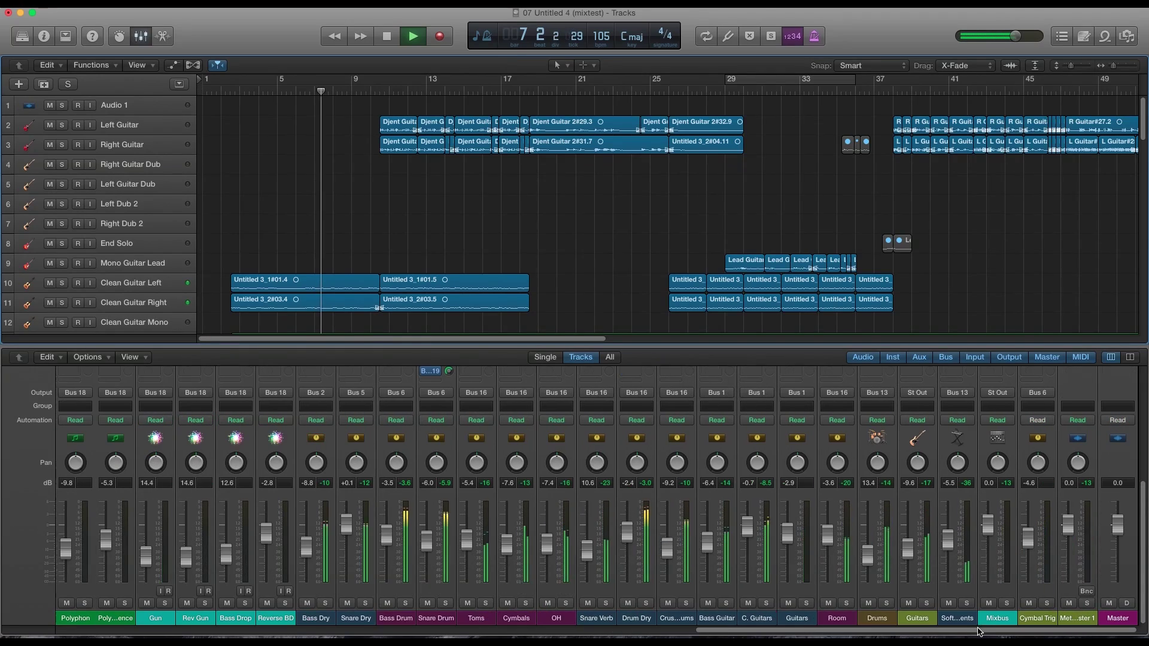
{"action": "scroll", "coordinate": [957, 557], "scroll_direction": "right", "scroll_amount": 5}
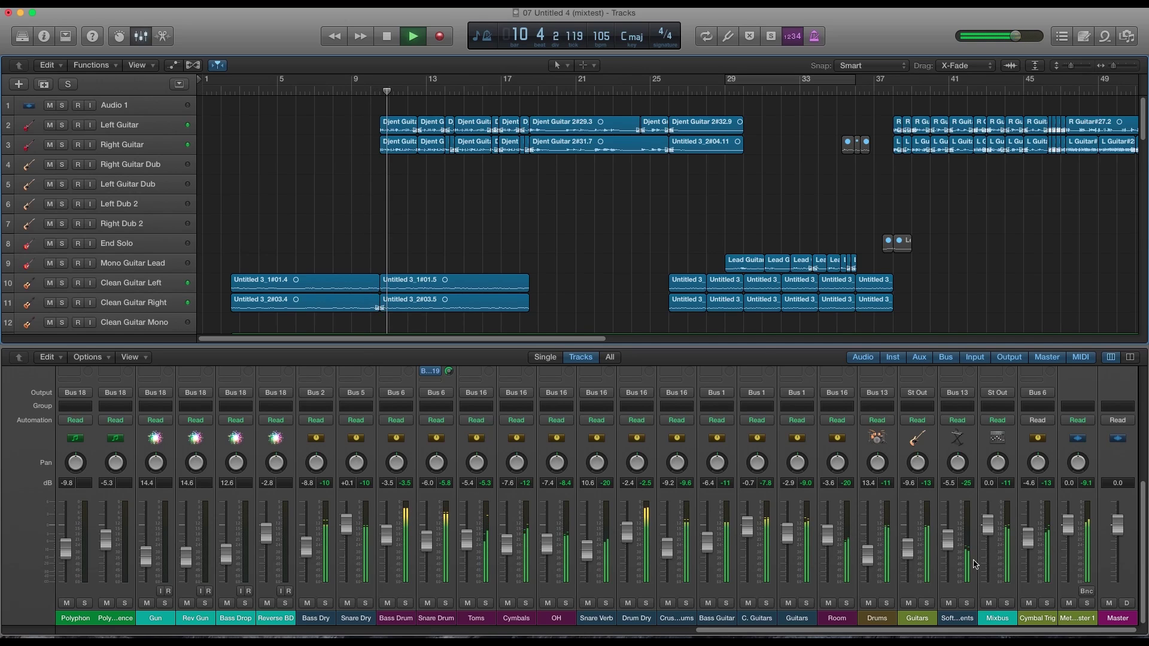
{"action": "scroll", "coordinate": [724, 278], "scroll_direction": "down", "scroll_amount": 1}
{"action": "scroll", "coordinate": [725, 278], "scroll_direction": "down", "scroll_amount": 8}
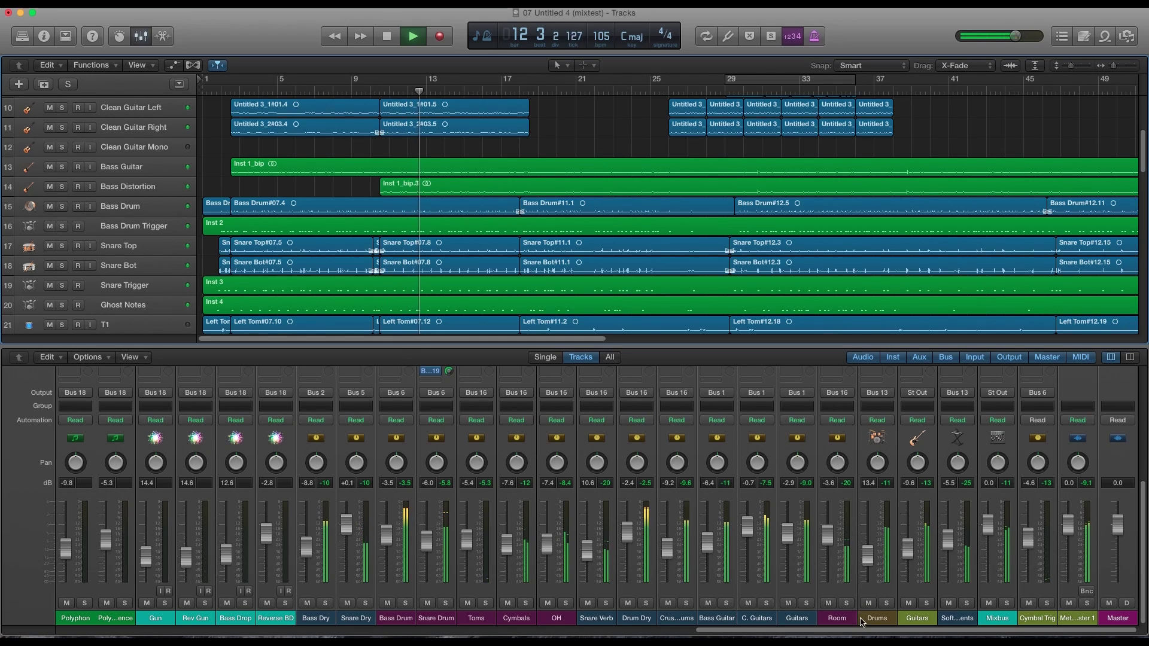
Solo the Drums bus to hear the drums alone, shrink track heights, then unsolo it
{"action": "left_click", "coordinate": [885, 603]}
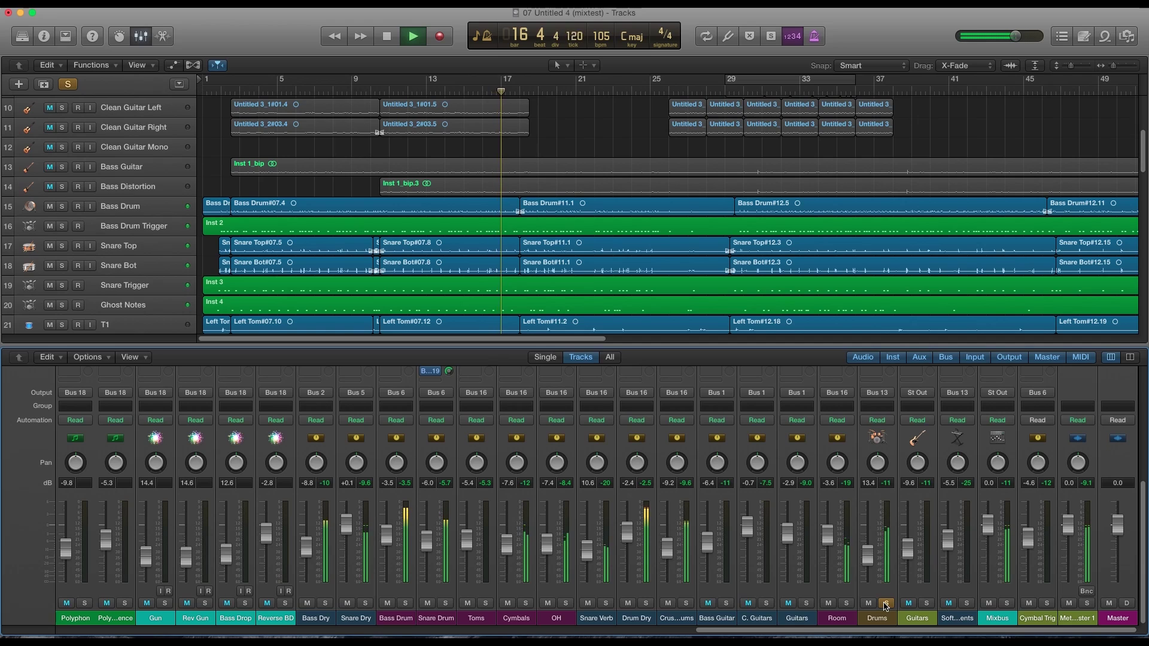
{"action": "scroll", "coordinate": [714, 325], "scroll_direction": "down", "scroll_amount": 8}
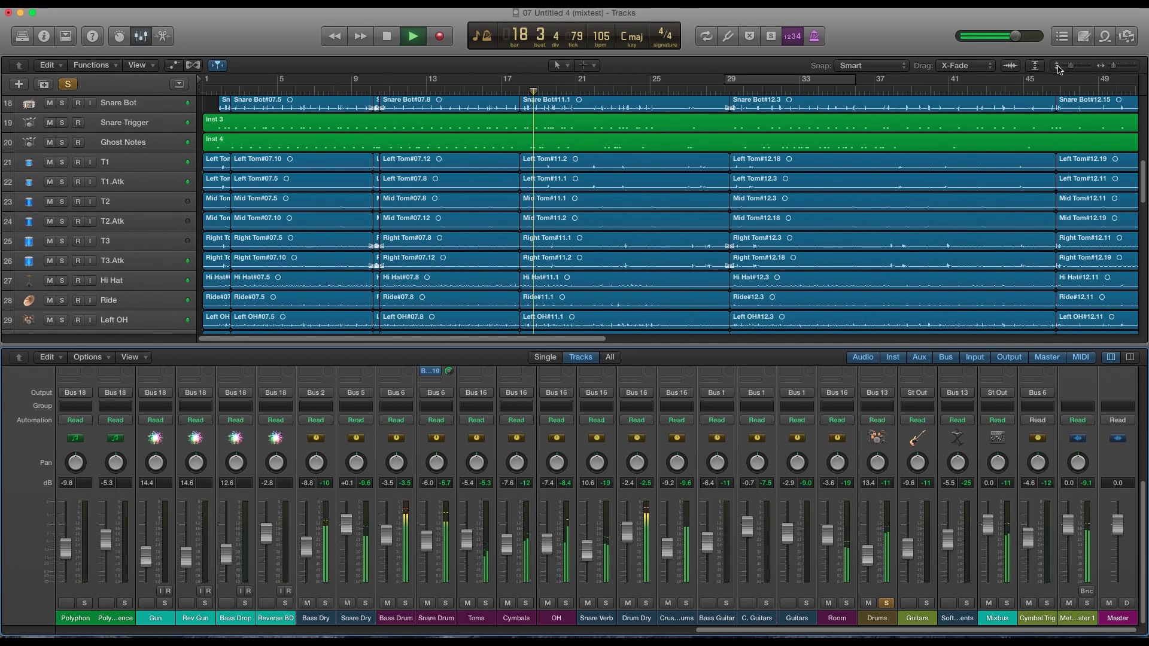
{"action": "left_click_drag", "start_coordinate": [1073, 65], "coordinate": [1069, 69]}
{"action": "scroll", "coordinate": [765, 228], "scroll_direction": "down", "scroll_amount": 1}
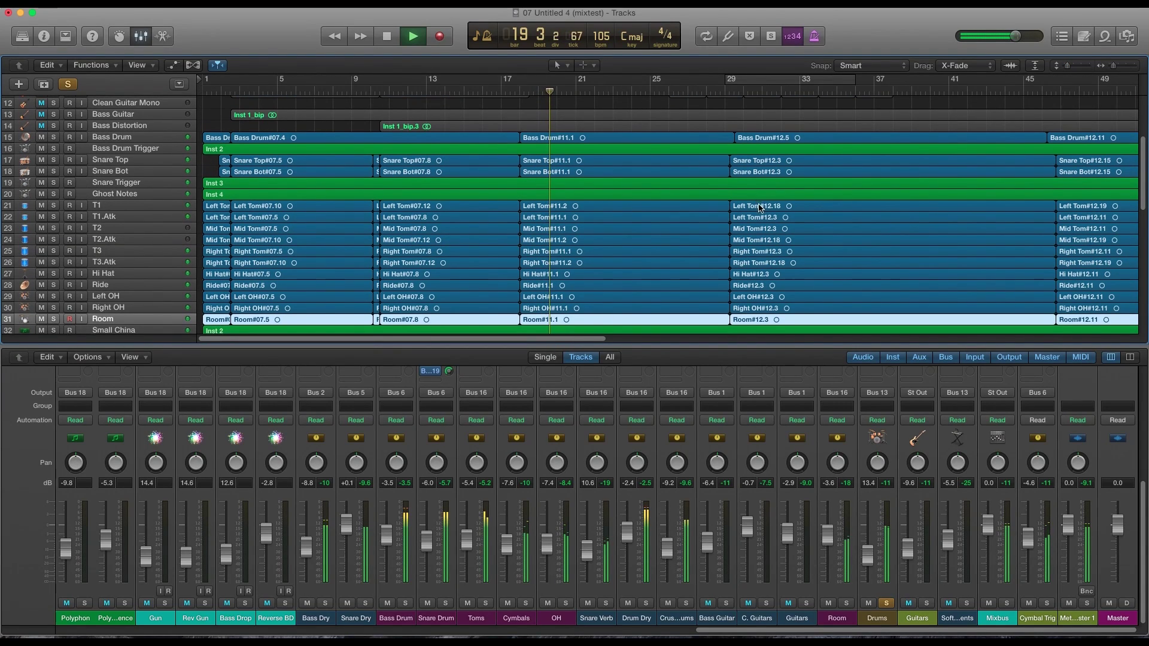
{"action": "scroll", "coordinate": [765, 228], "scroll_direction": "down", "scroll_amount": 2}
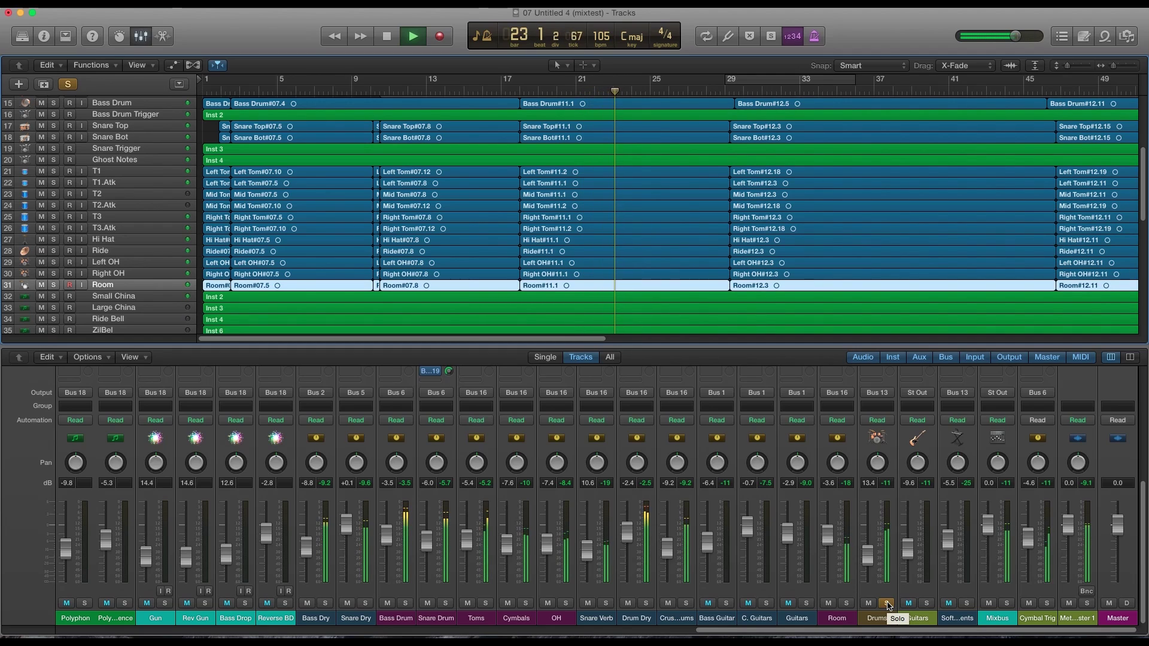
{"action": "left_click", "coordinate": [887, 603]}
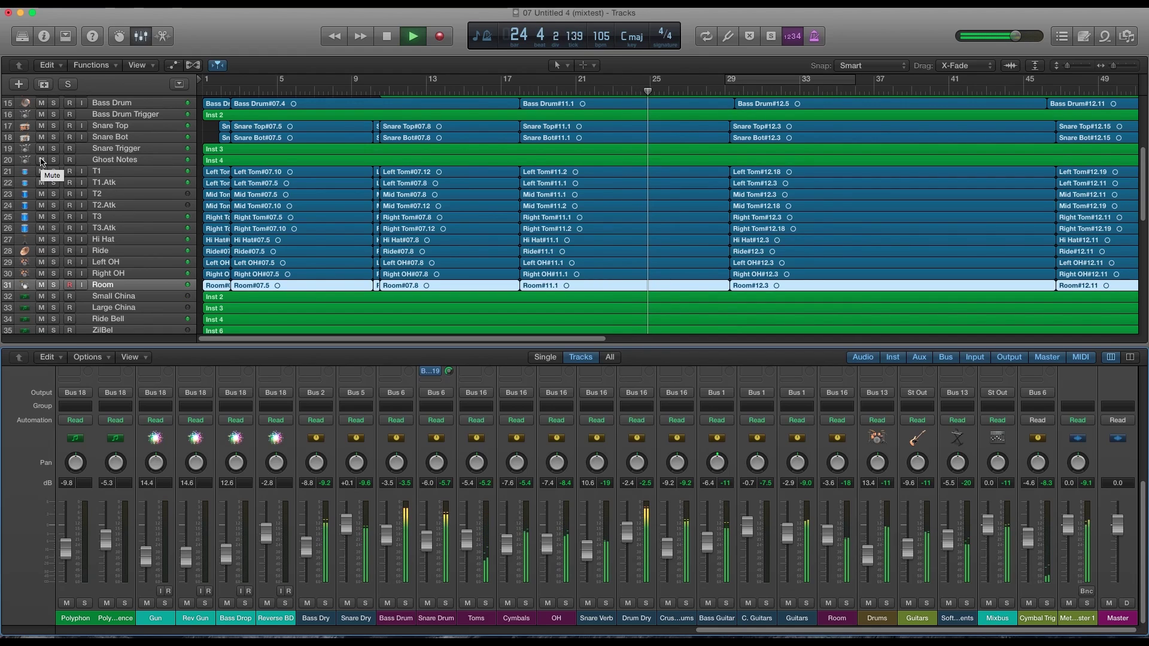
Mute Snare Trigger, Ghost Notes and Bass Drum Trigger, replay from bar 12, stop, and unmute them
{"action": "left_click_drag", "start_coordinate": [42, 160], "coordinate": [41, 149]}
{"action": "left_click", "coordinate": [41, 115]}
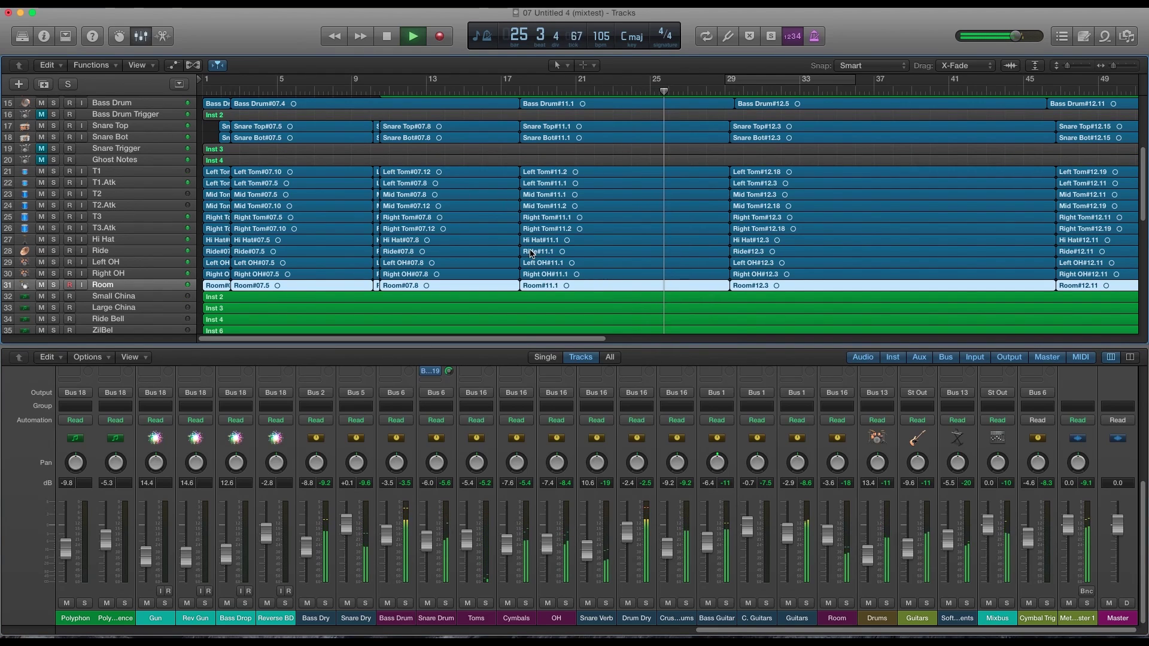
{"action": "scroll", "coordinate": [526, 244], "scroll_direction": "up", "scroll_amount": 3}
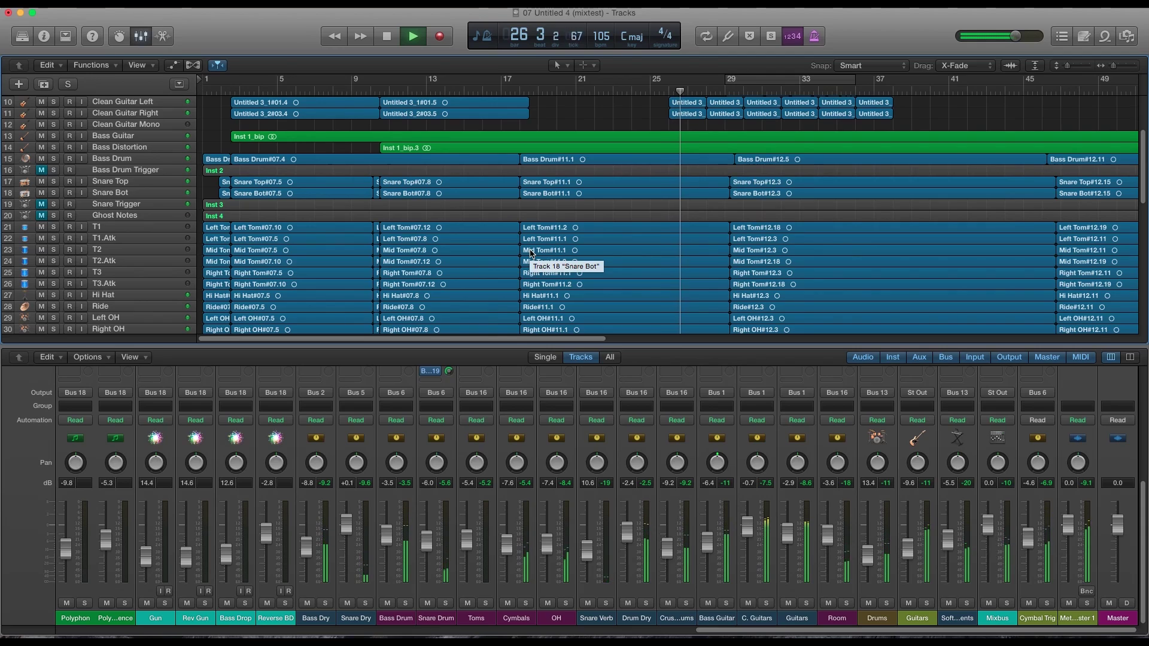
{"action": "left_click", "coordinate": [425, 91]}
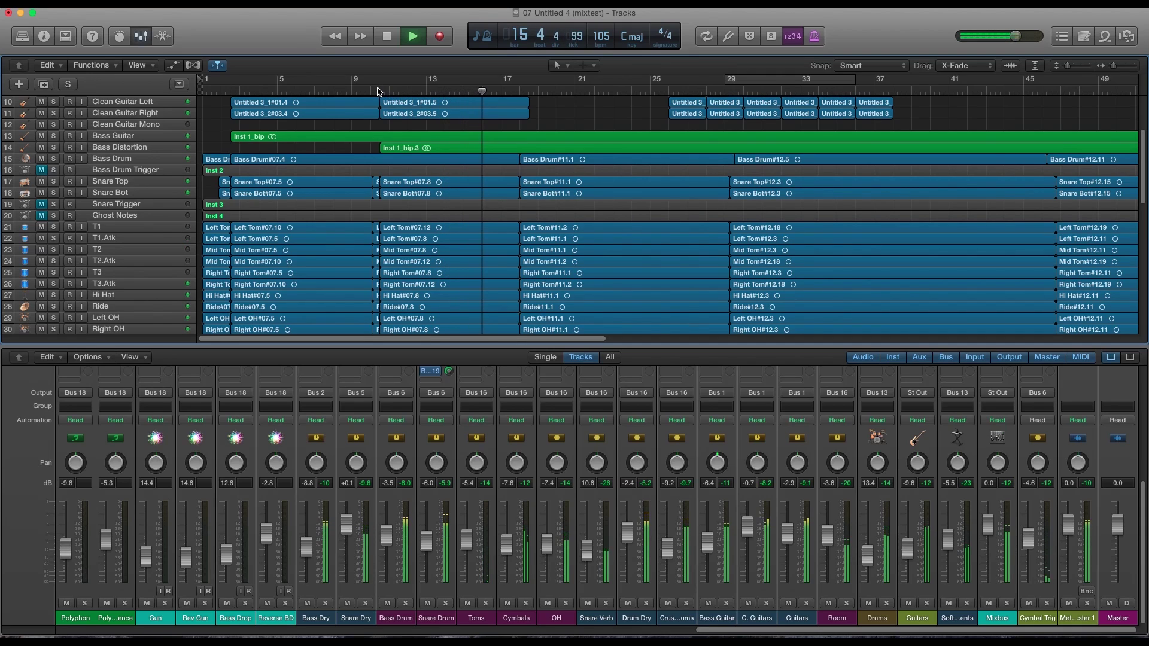
{"action": "key", "text": "space"}
{"action": "left_click_drag", "start_coordinate": [42, 215], "coordinate": [43, 174]}
Close the mixer, scroll the track list back up and select the Bass Drum track
{"action": "scroll", "coordinate": [347, 263], "scroll_direction": "down", "scroll_amount": 5}
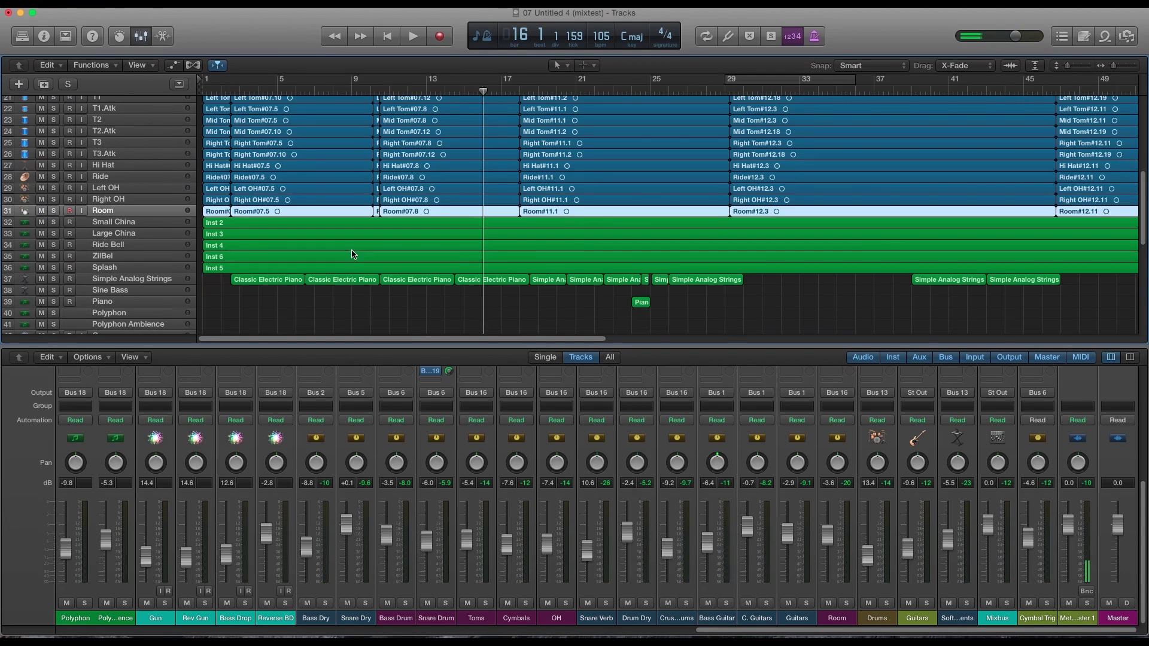
{"action": "scroll", "coordinate": [354, 254], "scroll_direction": "up", "scroll_amount": 3}
{"action": "left_click", "coordinate": [144, 38]}
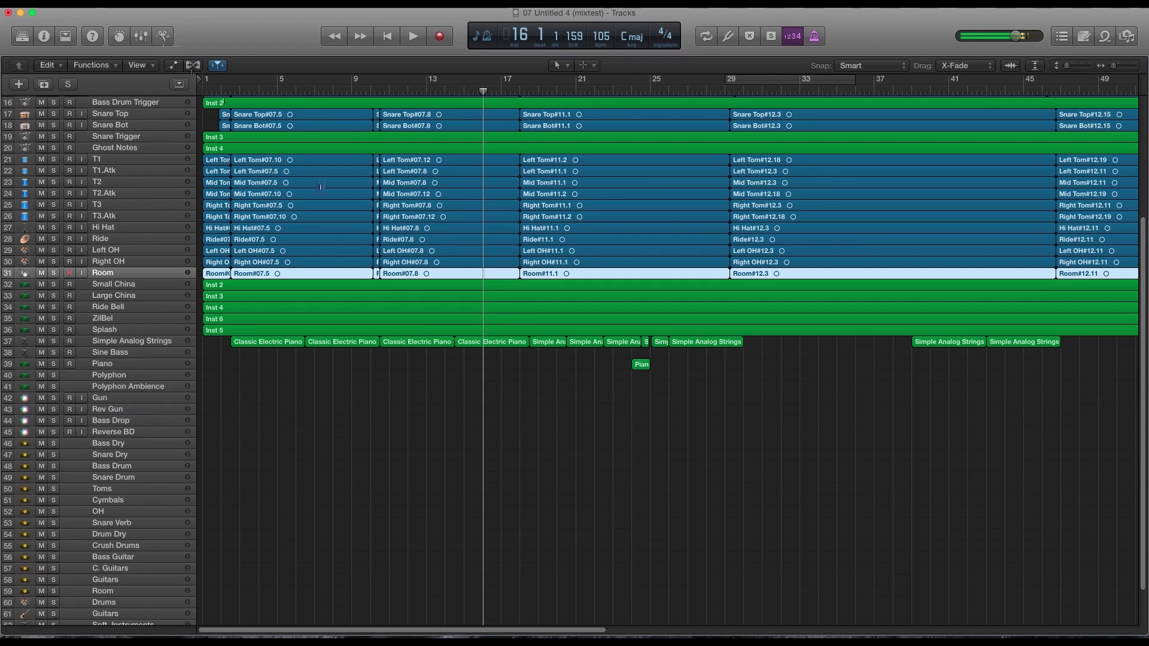
{"action": "scroll", "coordinate": [383, 189], "scroll_direction": "up", "scroll_amount": 5}
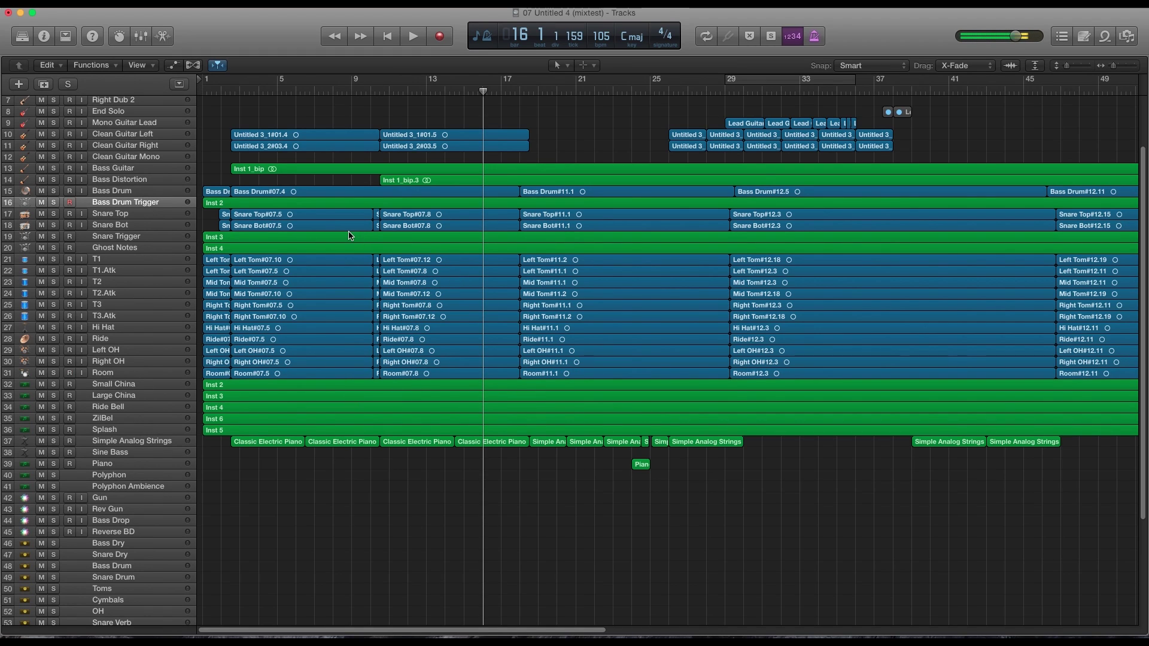
{"action": "key", "text": "Up"}
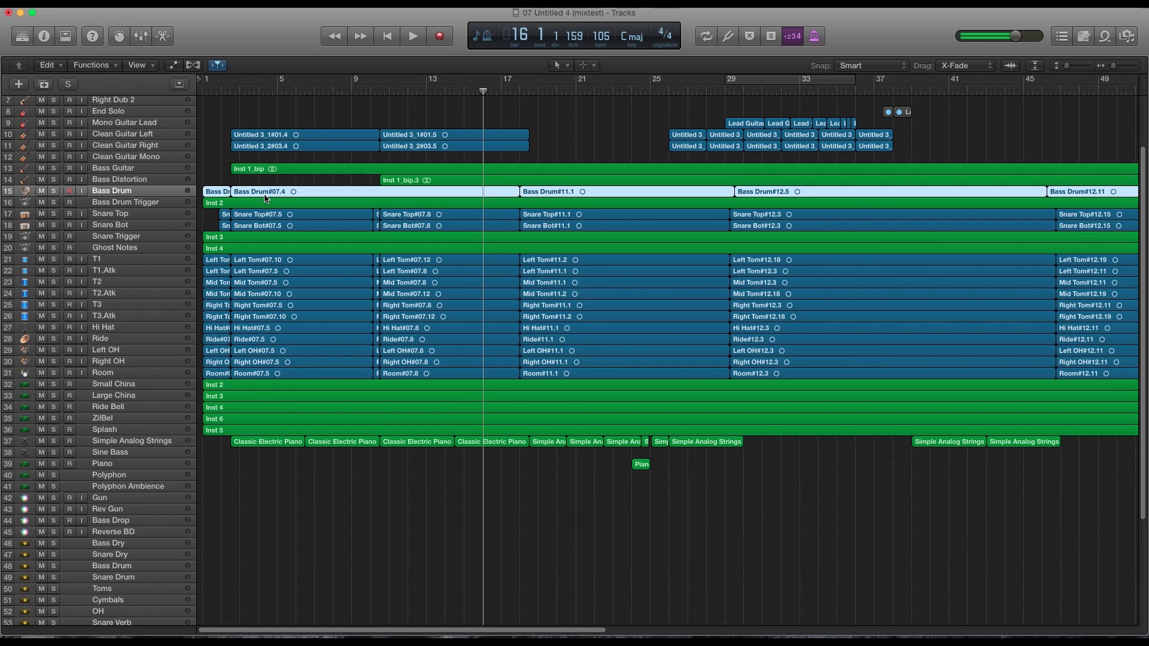
Bring up the Ghost Notes track's Inst 4 region in the Piano Roll editor
{"action": "double_click", "coordinate": [293, 248]}
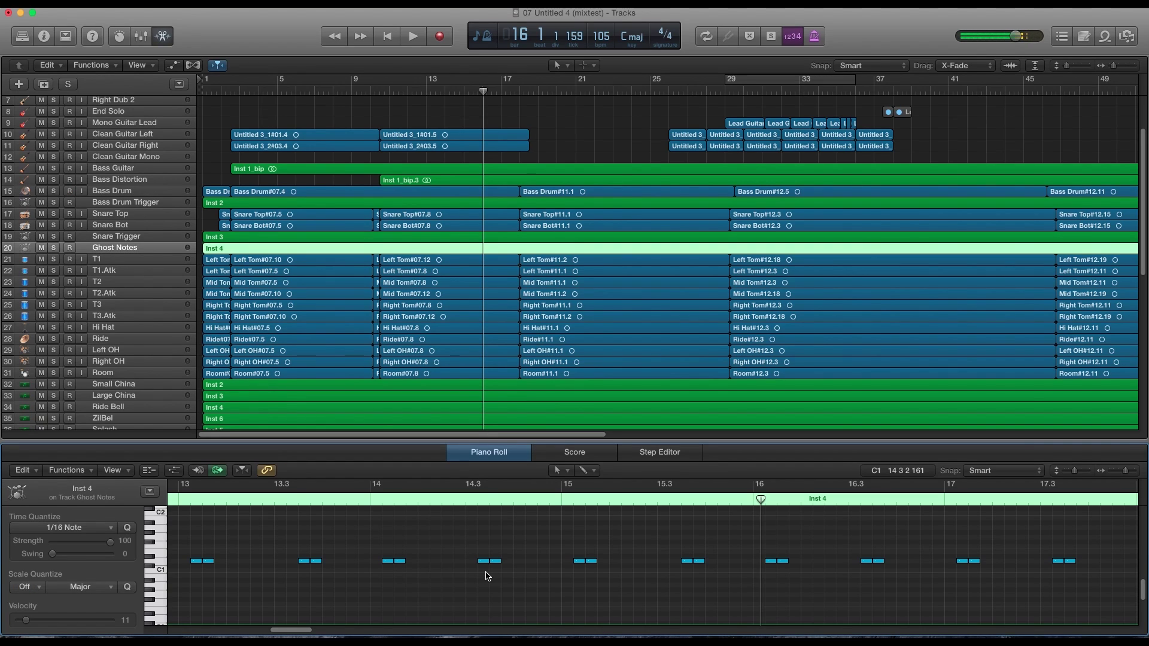